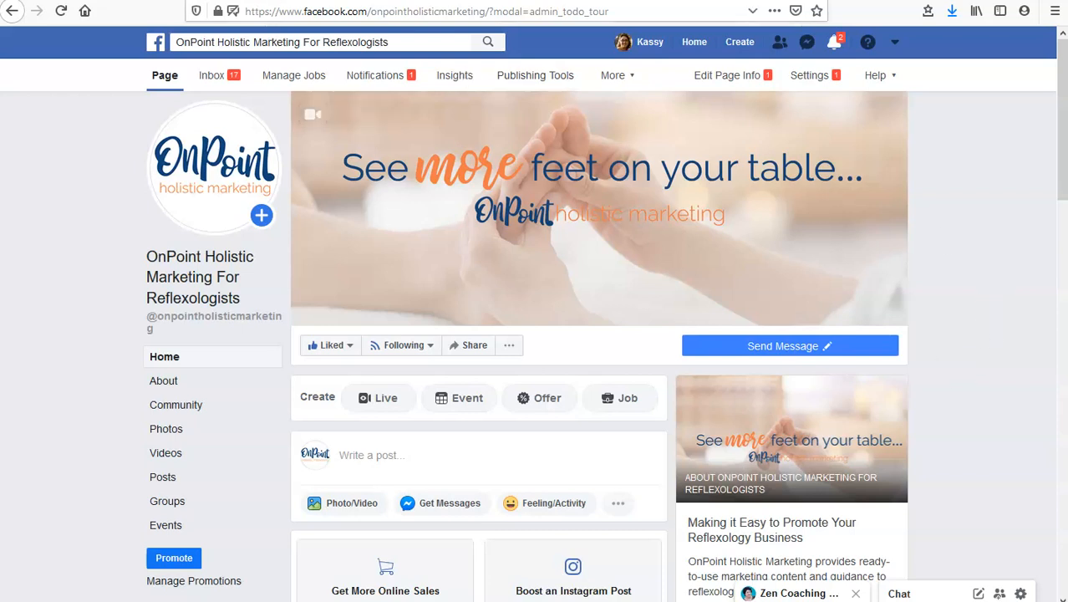
# View the visitor's chat window on the Zen Coaching page, with its suggested questions, and close it
pyautogui.hotkey('ctrl', 'Tab')
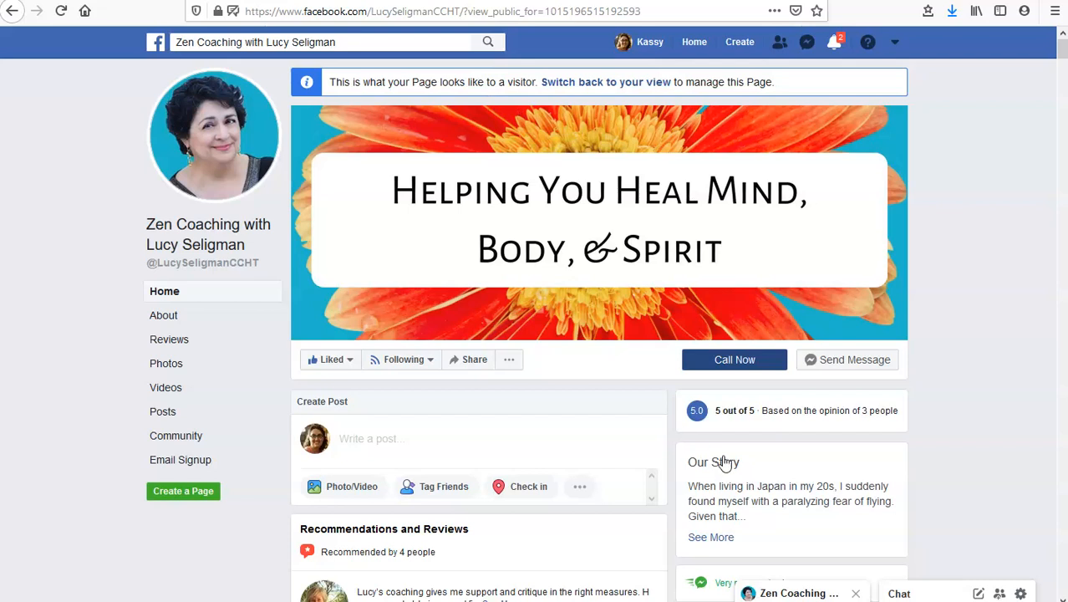
pyautogui.click(852, 371)
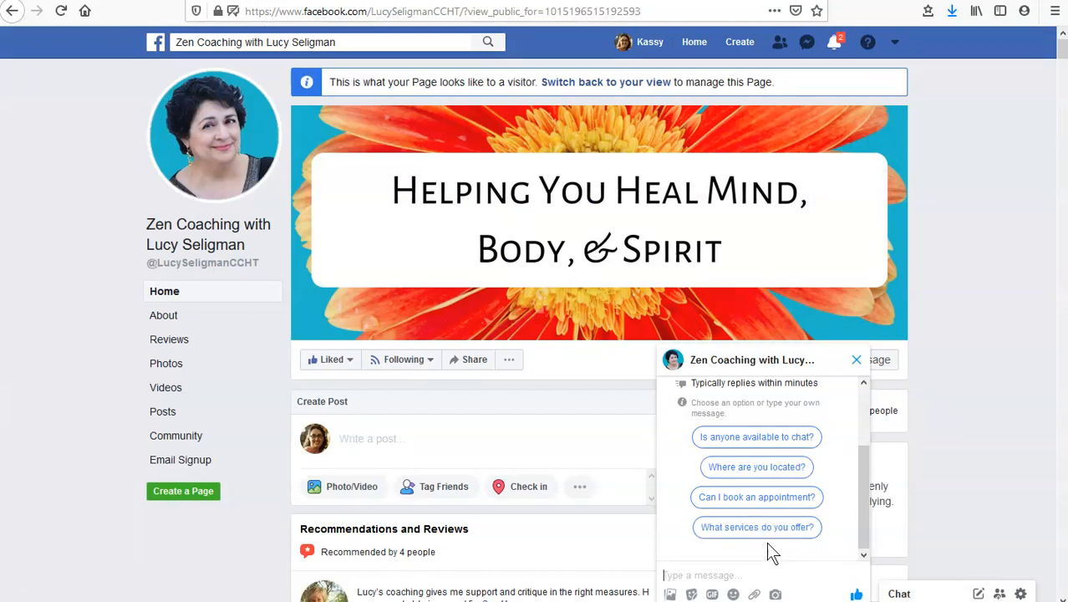
pyautogui.click(858, 362)
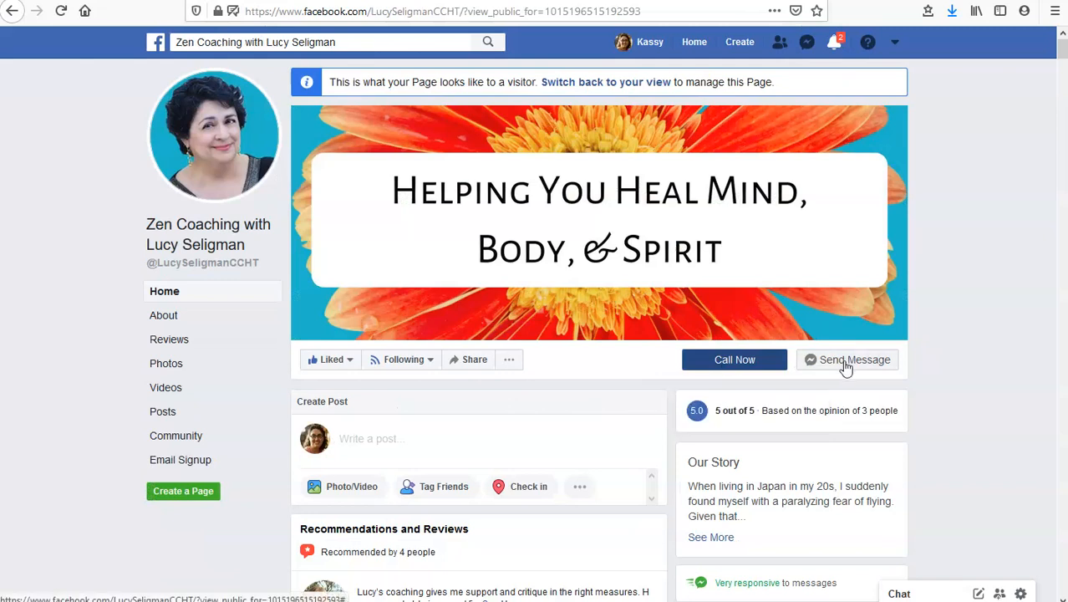
# Start adding a call-to-action button to the Balance and Harmony page
pyautogui.moveTo(768, 366)
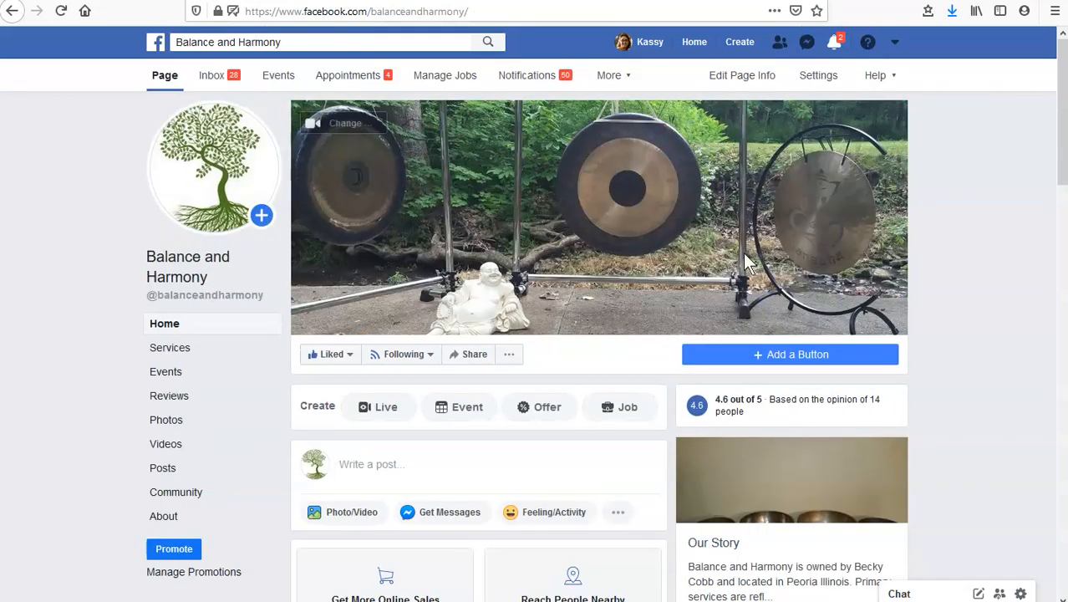
pyautogui.click(773, 358)
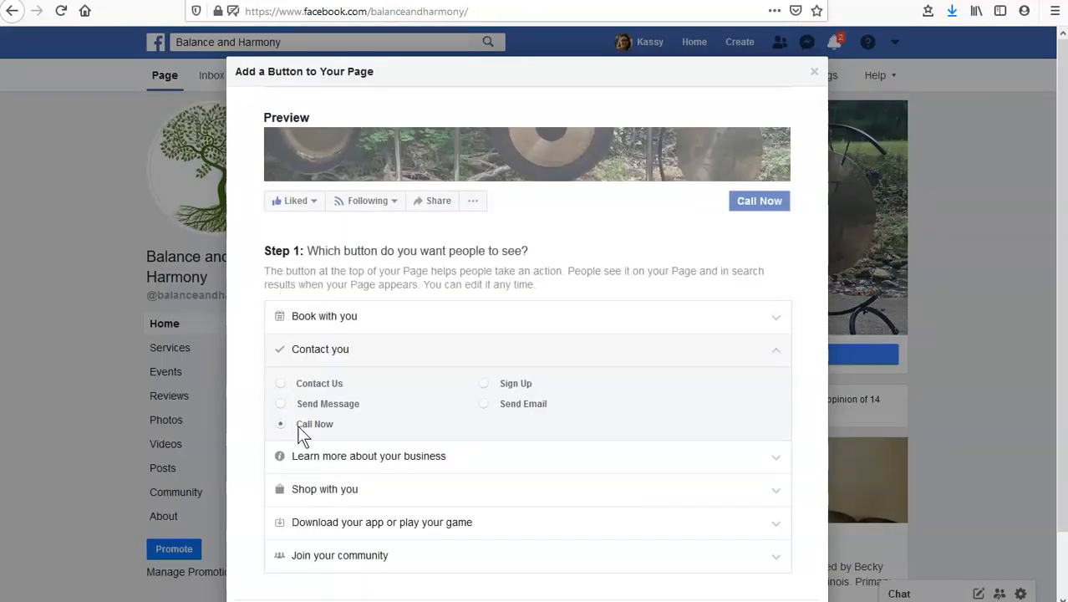
pyautogui.scroll(-2, 502, 422)
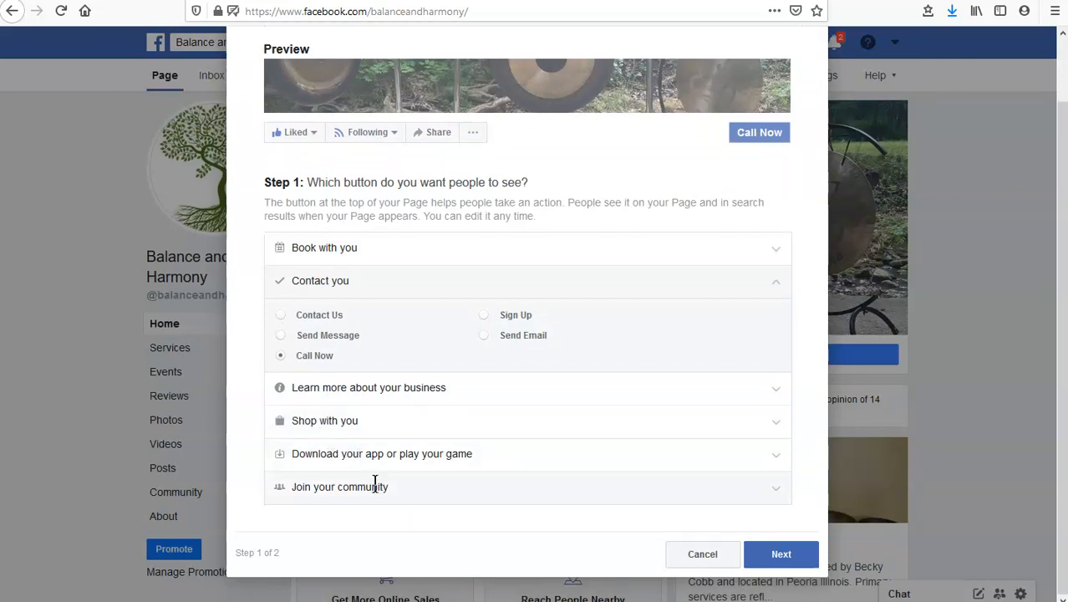
# Try Book Now as the page button and view the external scheduling tools it can connect to
pyautogui.click(360, 245)
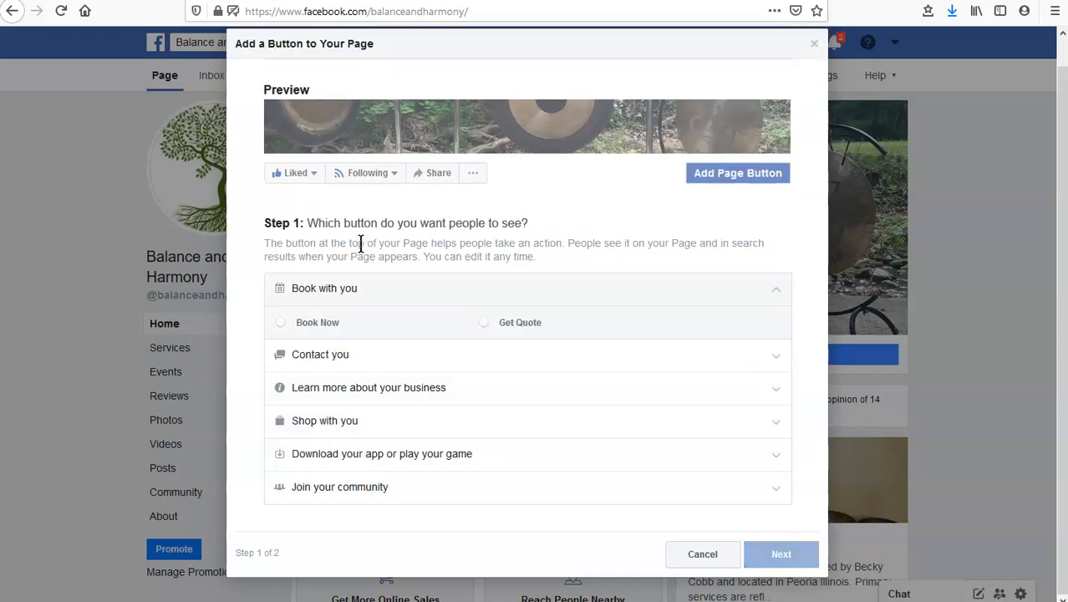
pyautogui.click(301, 320)
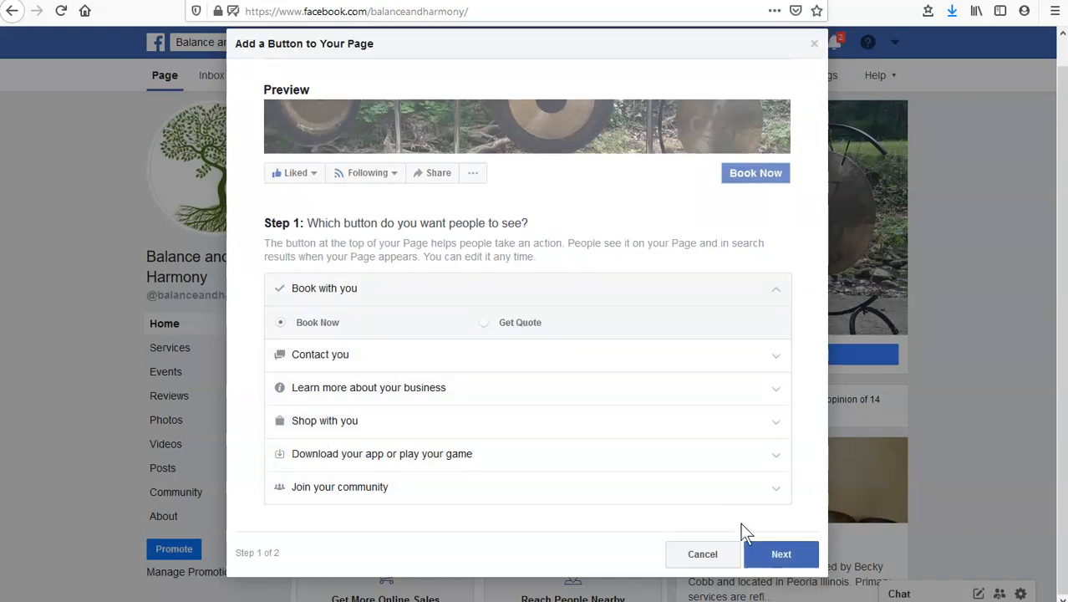
pyautogui.click(786, 554)
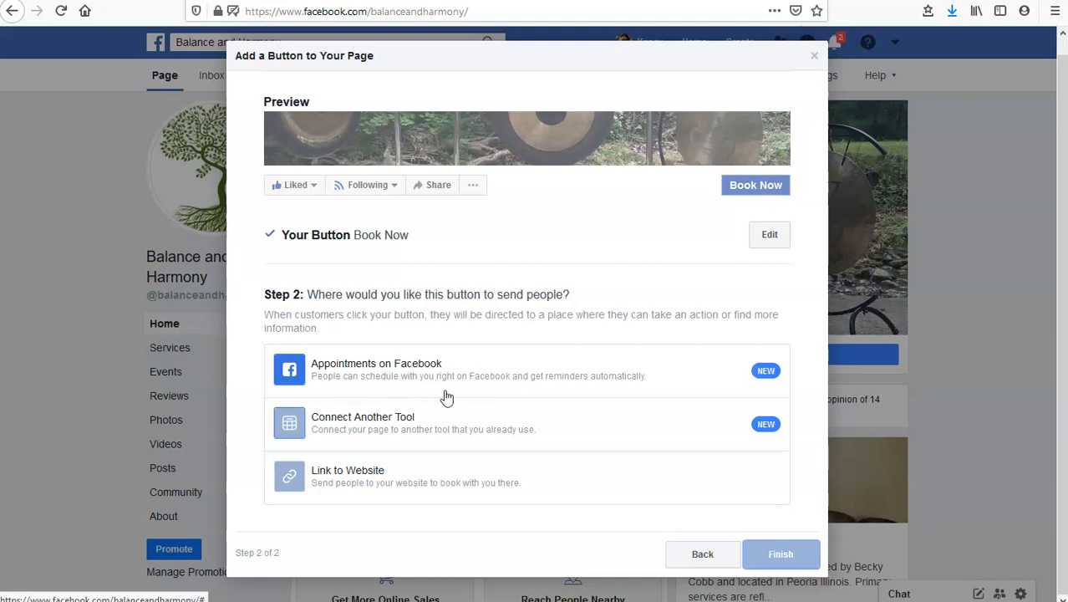
pyautogui.click(378, 431)
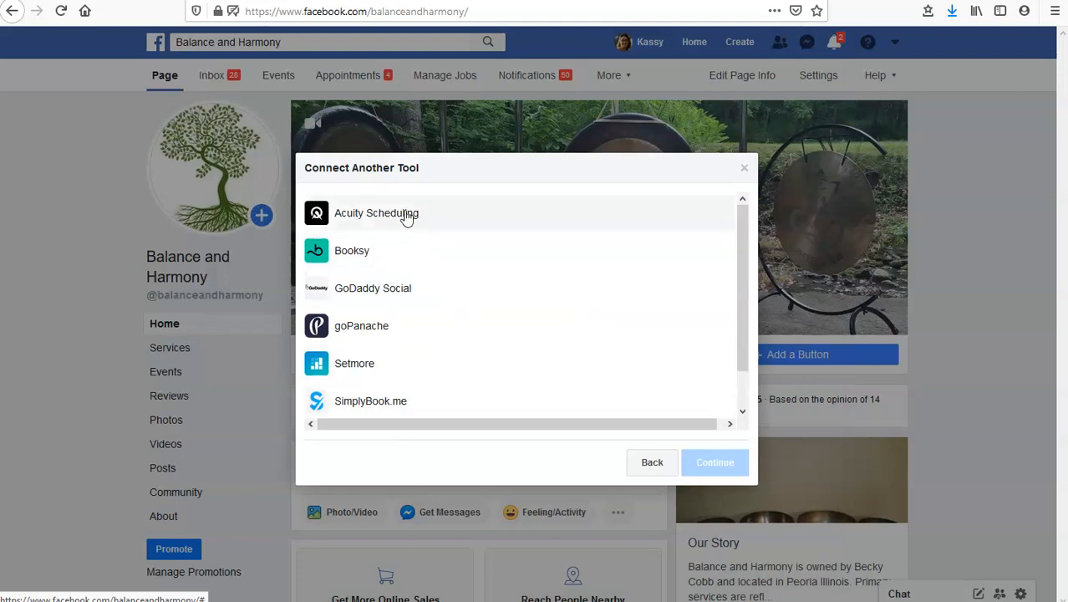
pyautogui.moveTo(740, 252)
pyautogui.mouseDown()
pyautogui.moveTo(732, 299)
pyautogui.moveTo(732, 241)
pyautogui.mouseUp()
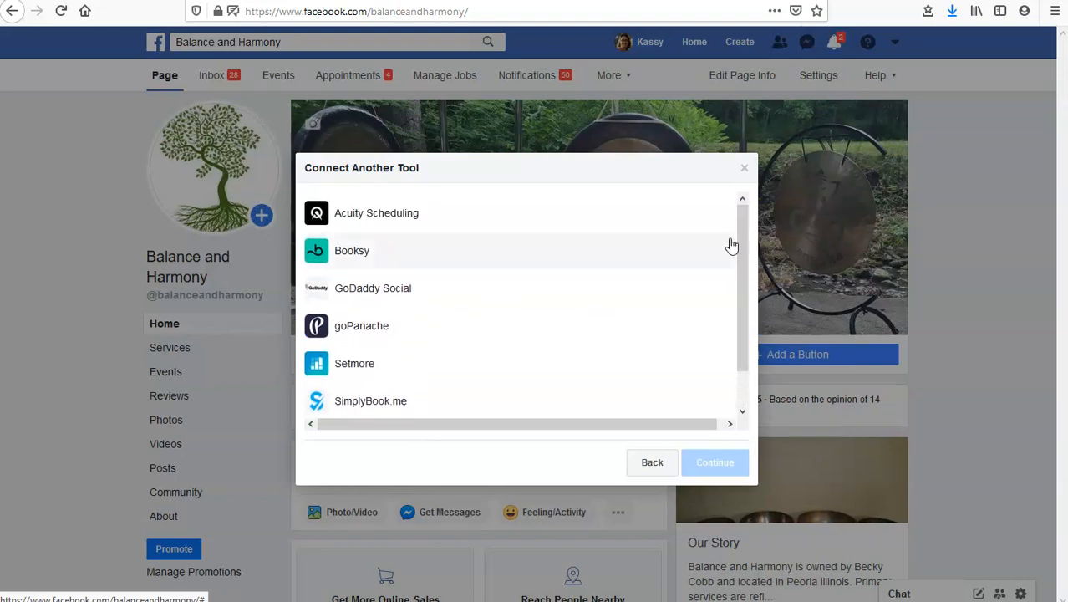
pyautogui.click(651, 464)
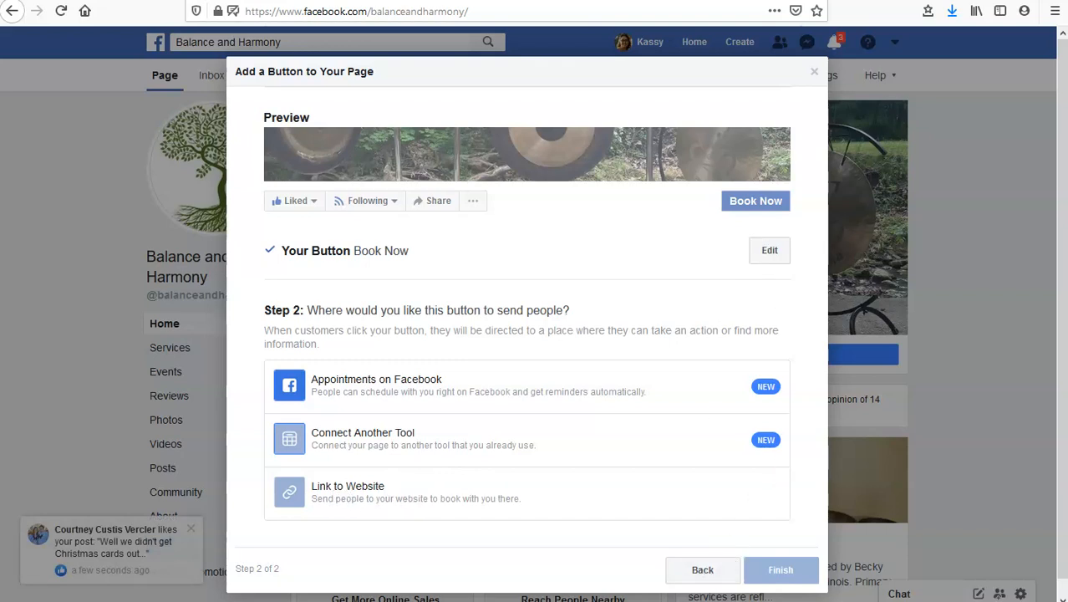
pyautogui.click(696, 571)
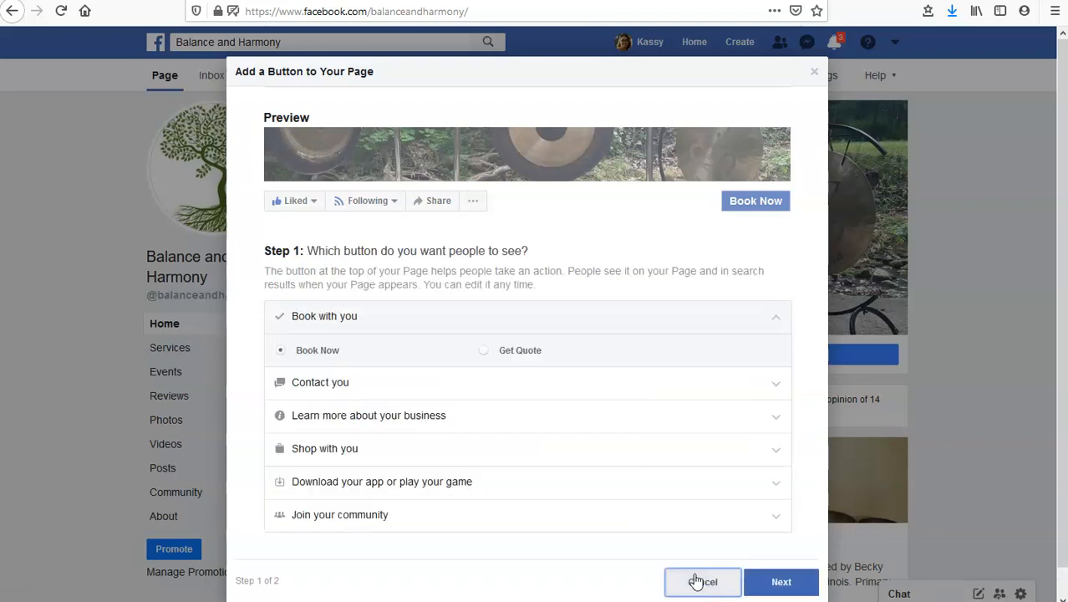
# Choose Call Now from the contact options as the page button and proceed to its destination
pyautogui.click(330, 382)
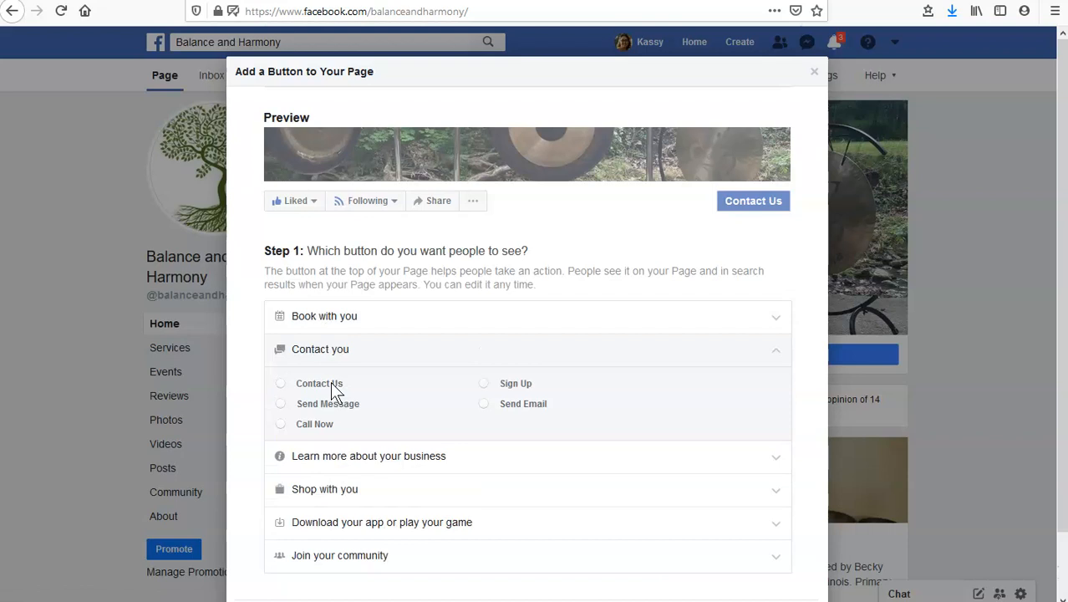
pyautogui.click(280, 423)
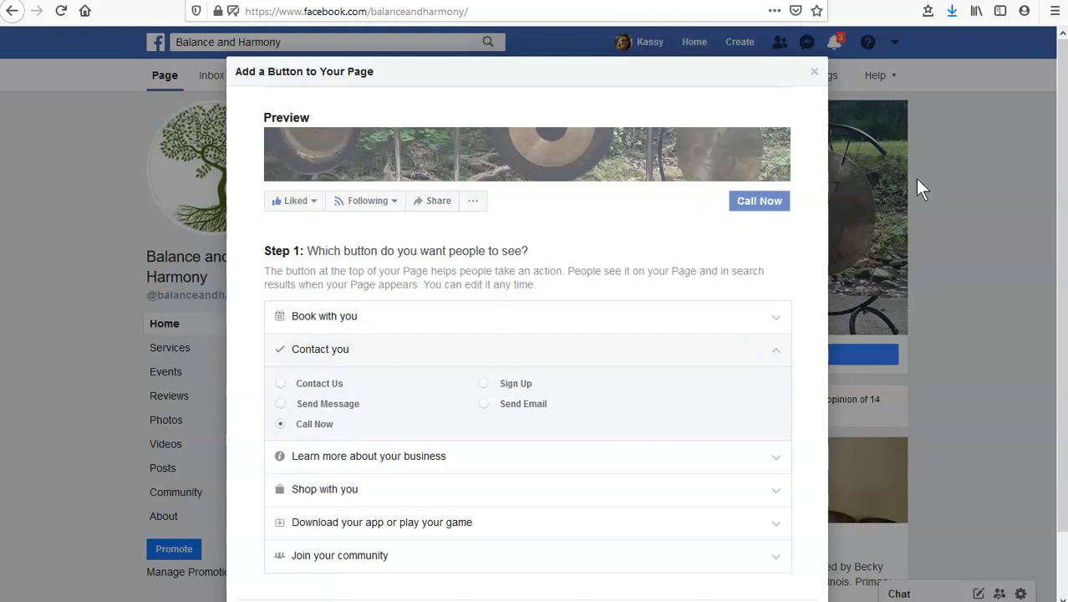
pyautogui.scroll(-2, 739, 413)
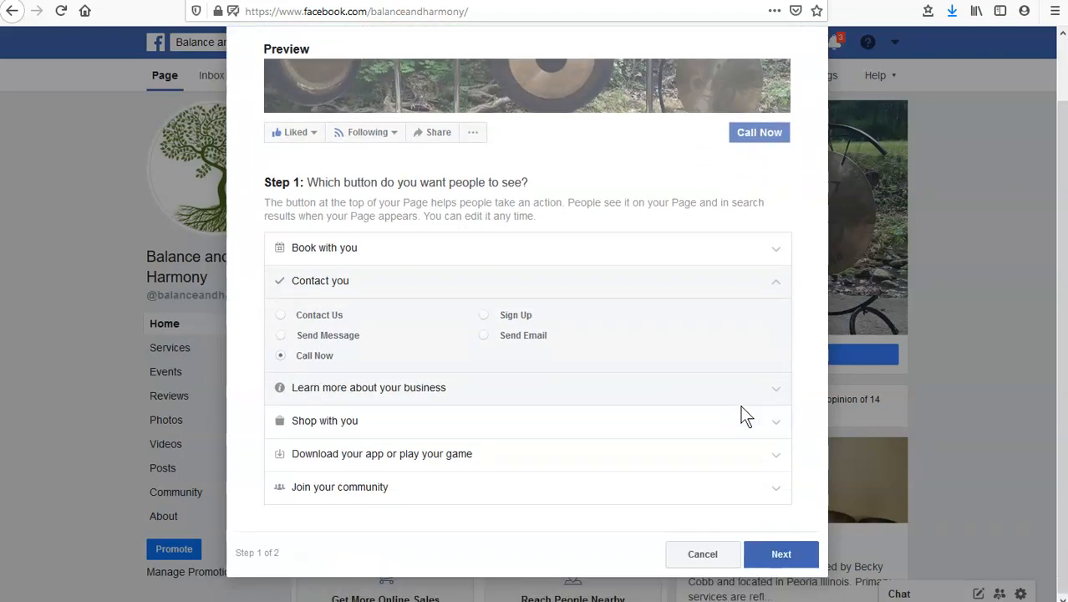
pyautogui.click(784, 557)
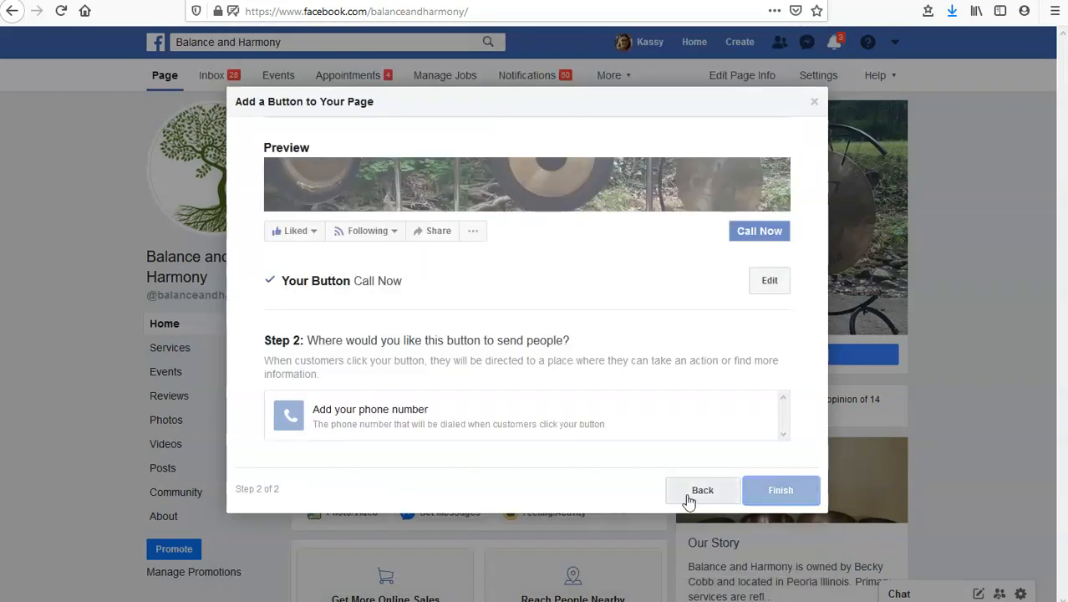
# Enter the business's phone number for the Call Now button, save it and finish the button setup
pyautogui.click(515, 425)
pyautogui.click(428, 205)
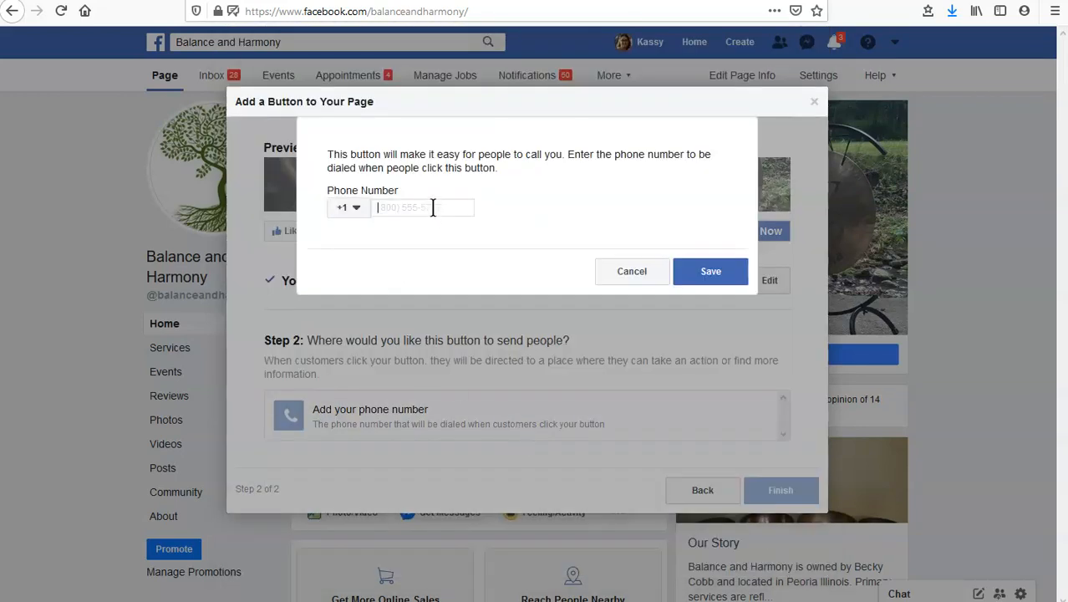
pyautogui.click(691, 286)
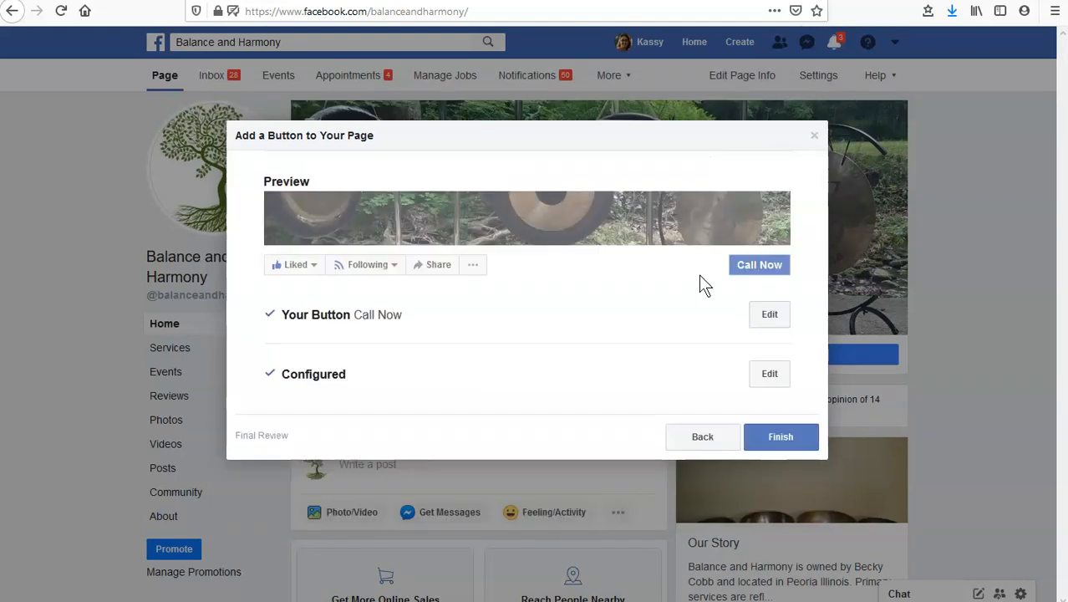
pyautogui.click(802, 436)
# Turn on the Messenger greeting in the page's messaging settings
pyautogui.moveTo(850, 358)
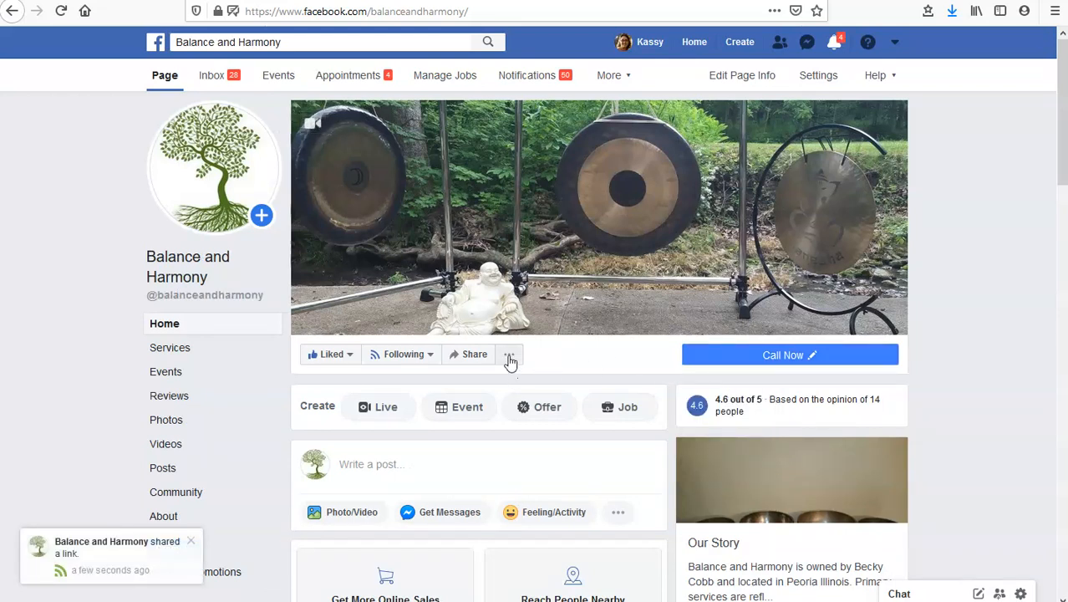
pyautogui.moveTo(694, 359)
pyautogui.click(812, 77)
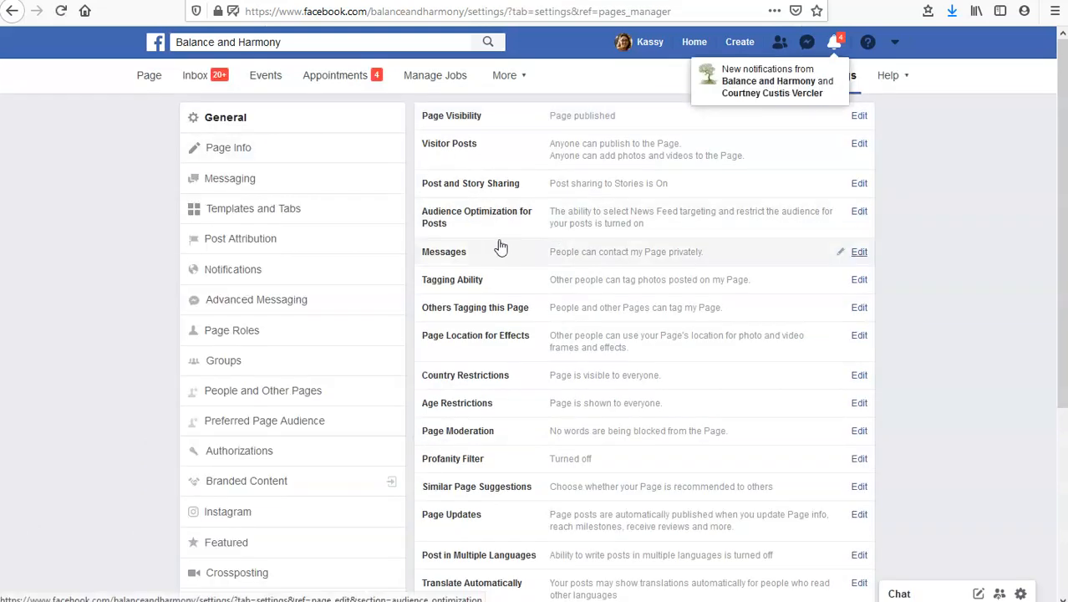
pyautogui.click(236, 186)
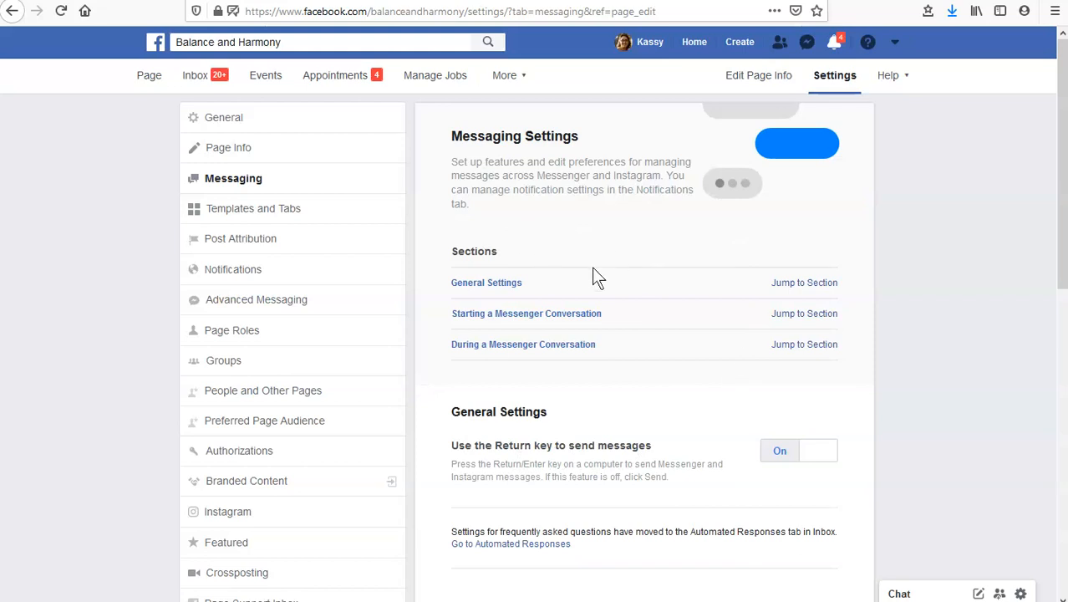
pyautogui.scroll(-4, 714, 283)
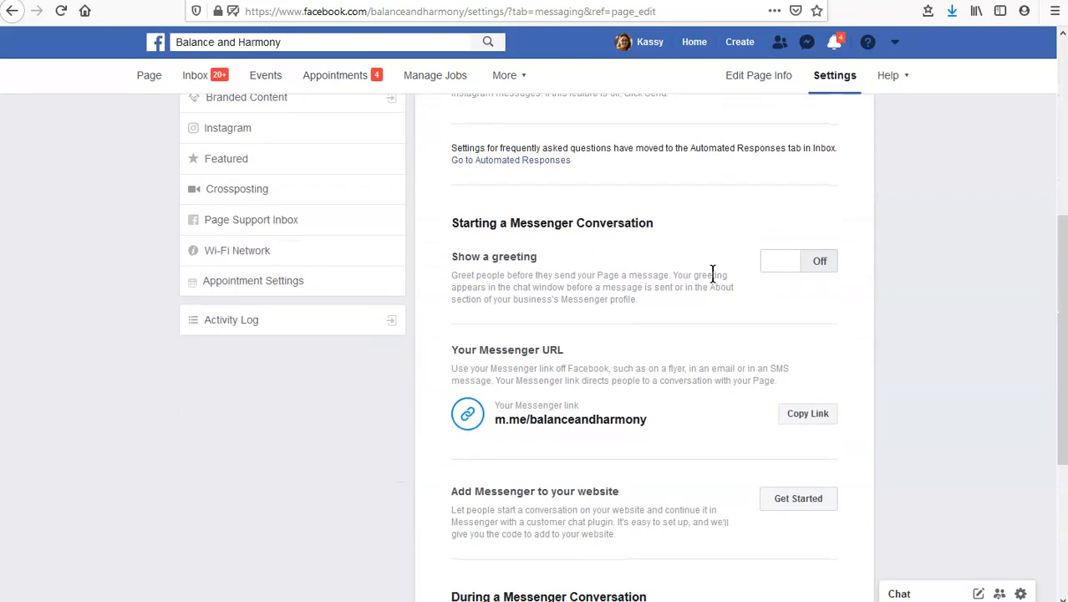
pyautogui.scroll(-2, 712, 274)
pyautogui.scroll(2, 634, 264)
pyautogui.click(767, 269)
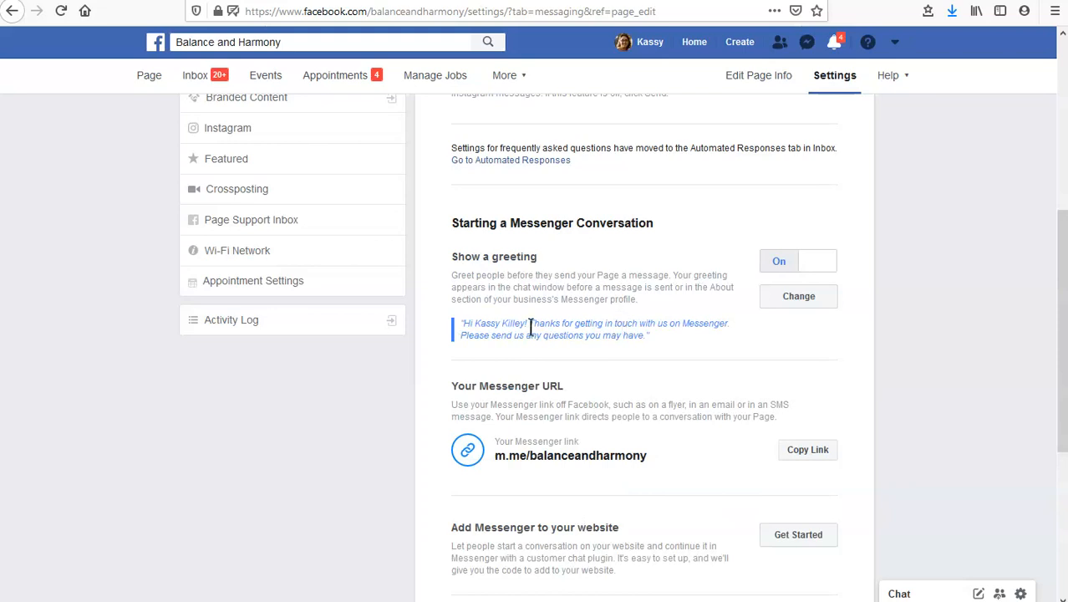
# Replace the default Messenger greeting with the copied template that begins "Hi [name], thanks for contacting [your business name]."
pyautogui.click(801, 299)
pyautogui.scroll(-5, 802, 297)
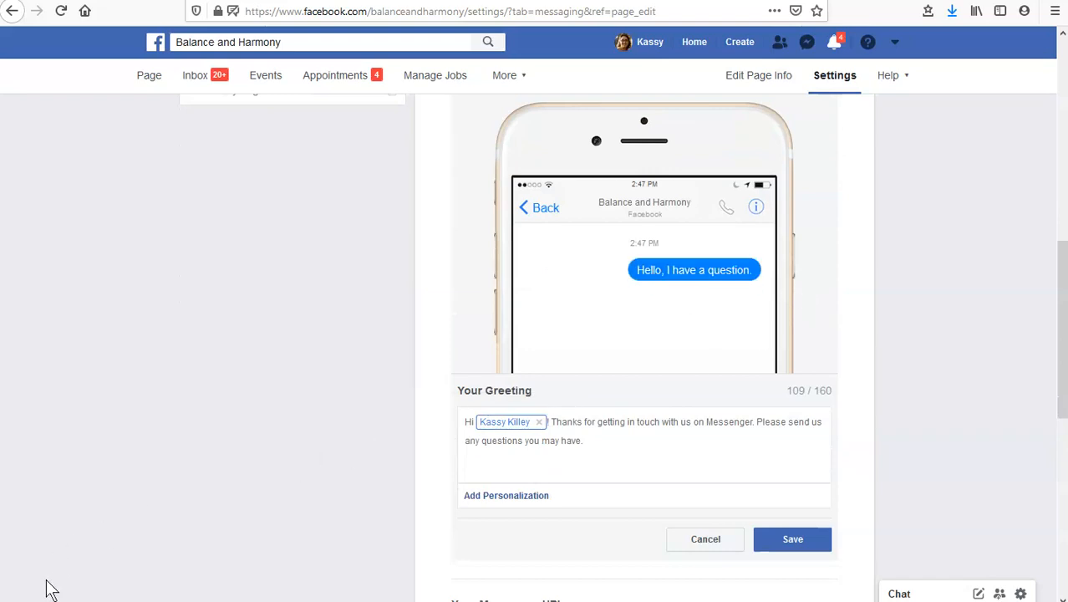
pyautogui.moveTo(627, 440); pyautogui.dragTo(451, 411)
pyautogui.press('BackSpace')
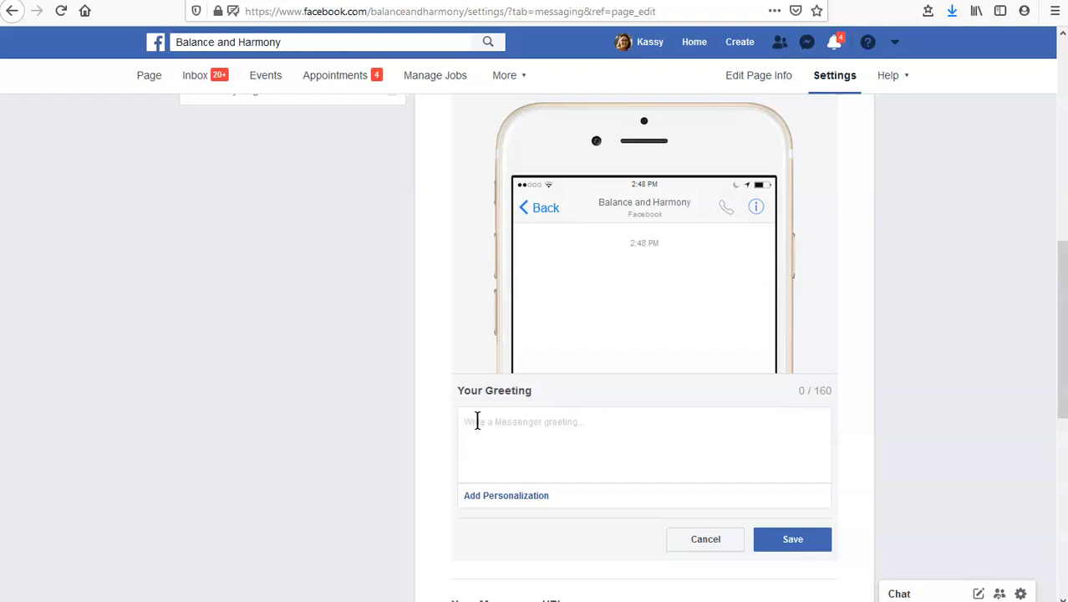
pyautogui.rightClick(512, 426)
pyautogui.click(565, 492)
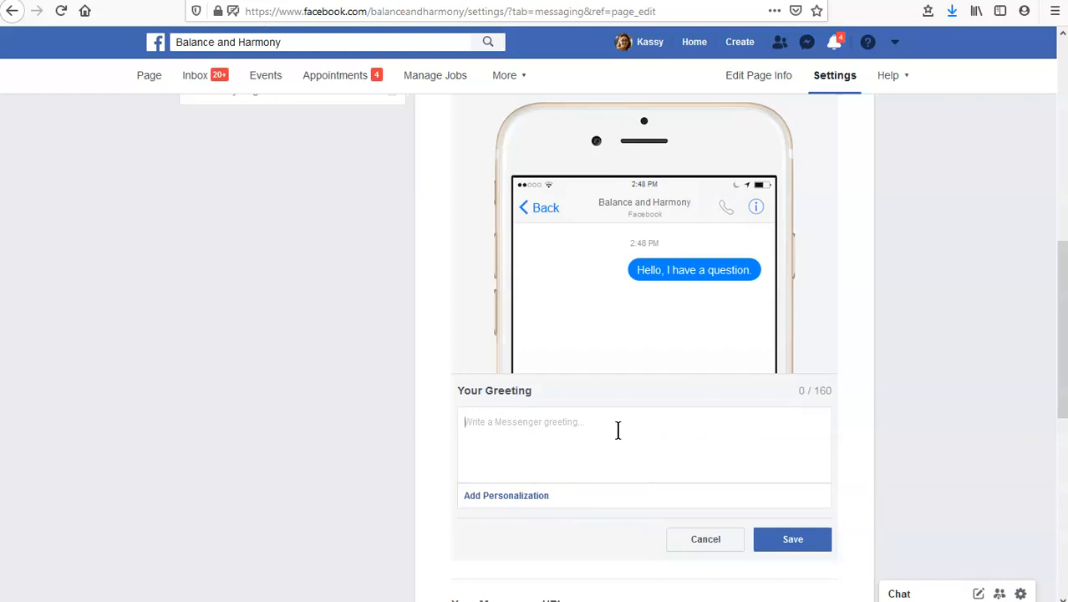
pyautogui.write("Hi [name], thanks for contacting [your business name]. Let me know what's on your mind or click on one of these common questions for an instant answer. Cheers!")
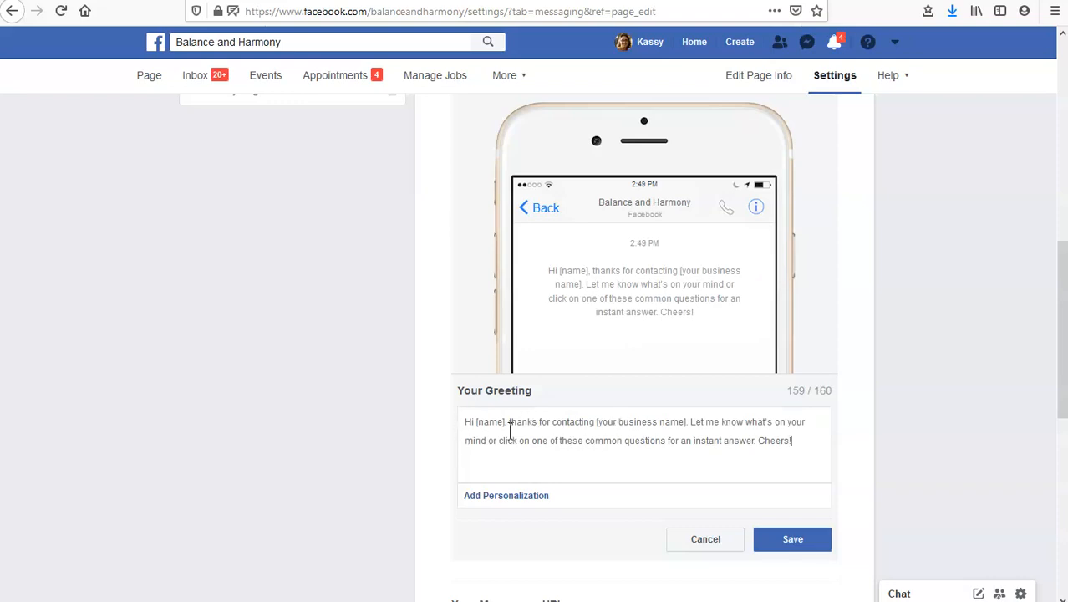
# Replace the [name] placeholder in the greeting with the "First name of recipient" personalization and remove the extra space after it
pyautogui.moveTo(503, 421); pyautogui.dragTo(476, 422)
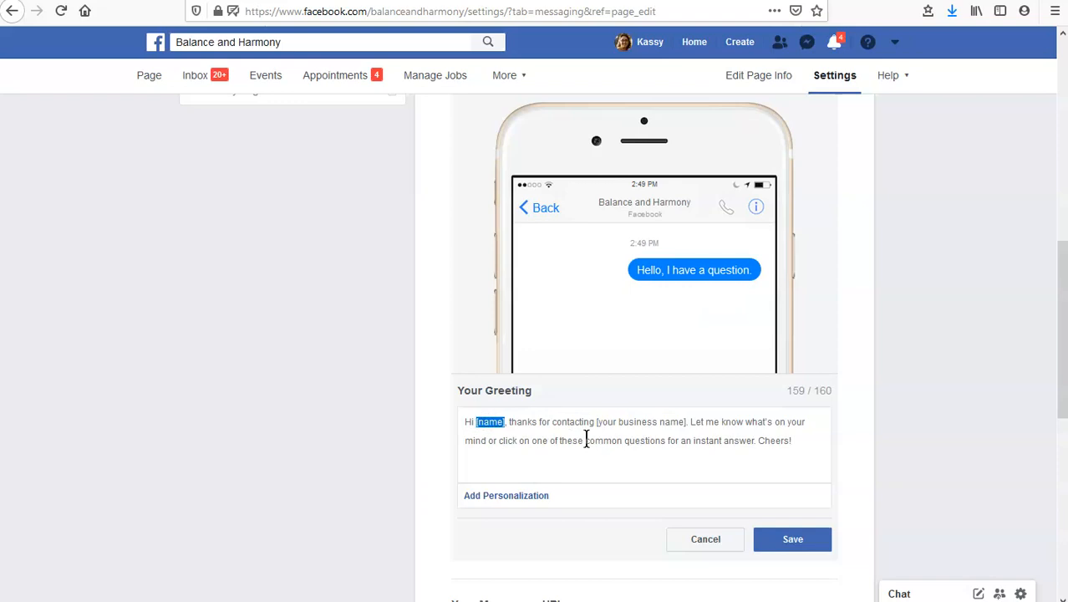
pyautogui.press('BackSpace')
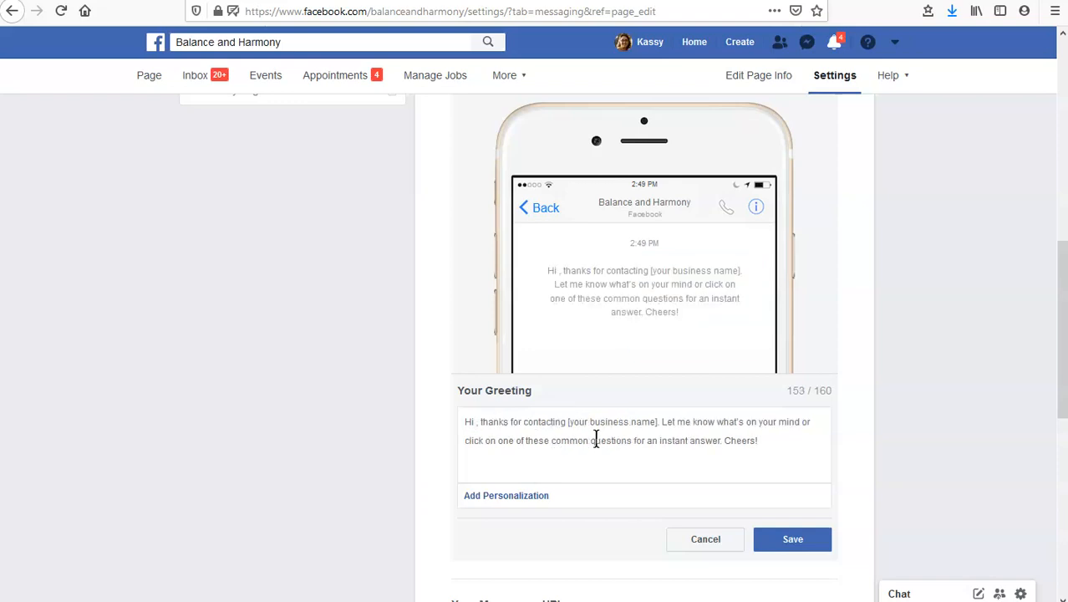
pyautogui.click(520, 497)
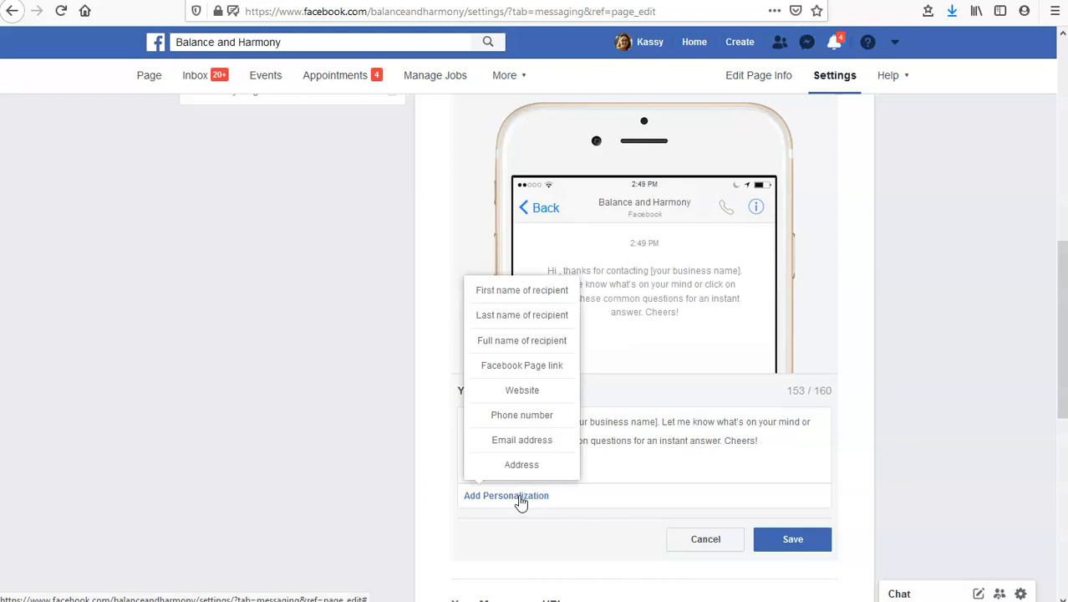
pyautogui.click(499, 293)
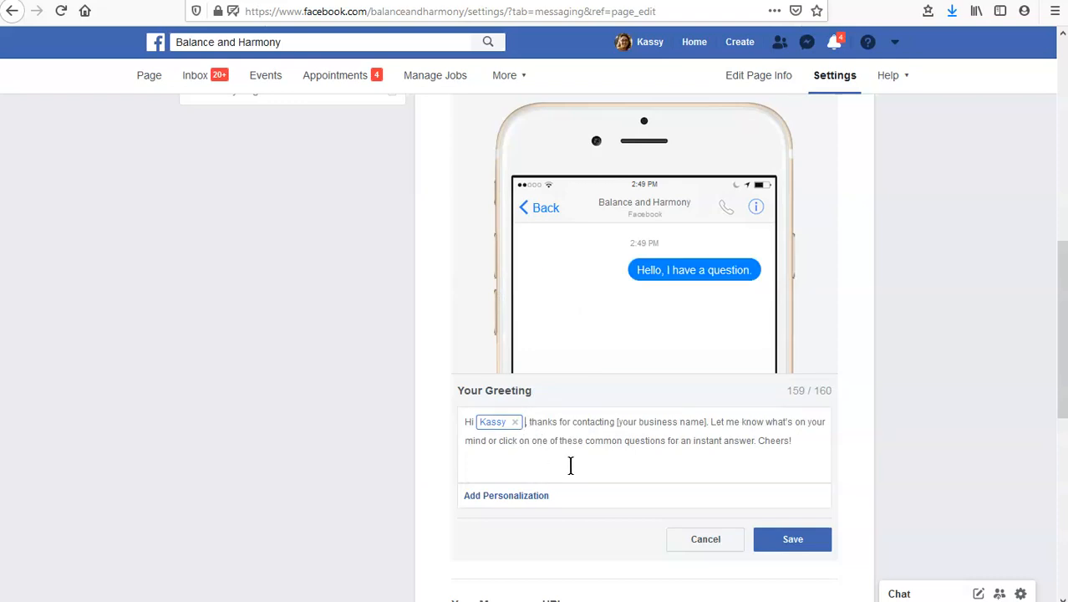
pyautogui.press('BackSpace')
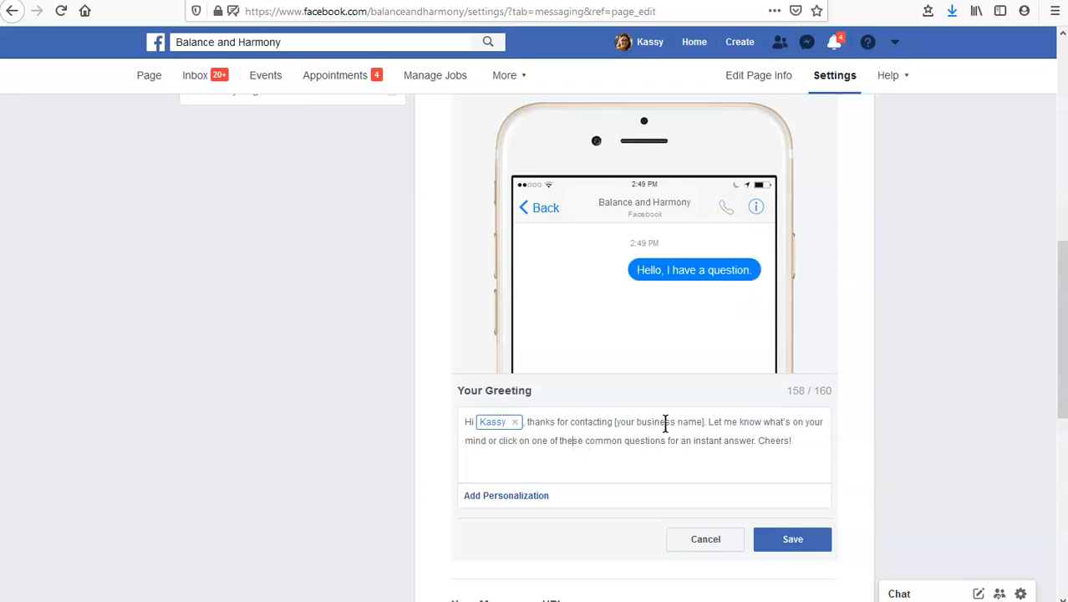
# Replace the [your business name] placeholder in the Messenger greeting with "Balance and Harmony" and save the greeting
pyautogui.moveTo(703, 421); pyautogui.dragTo(615, 425)
pyautogui.write('Balance and')
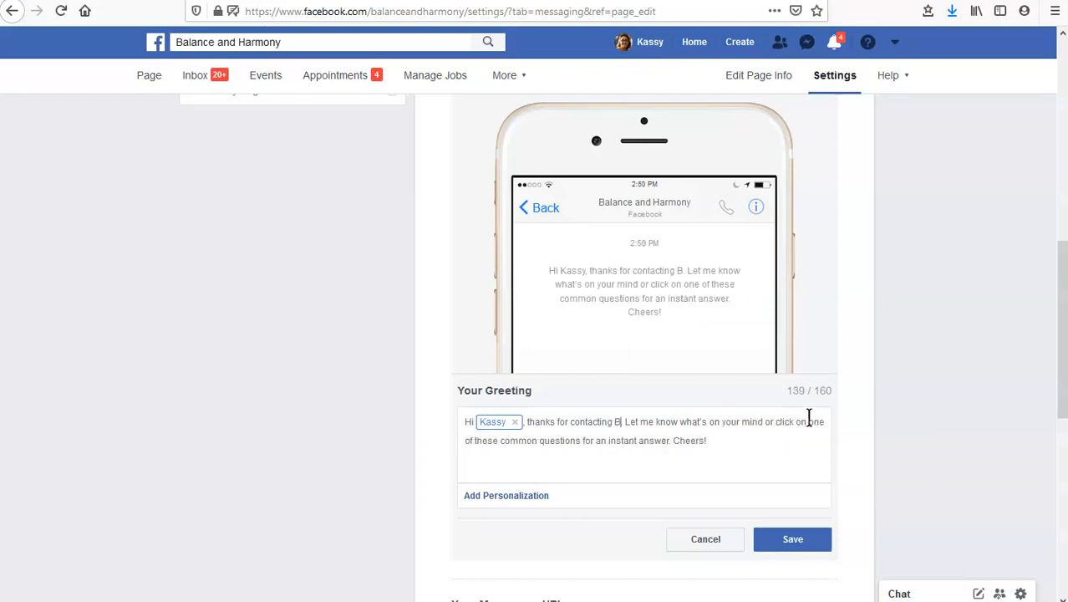
pyautogui.write(' Har')
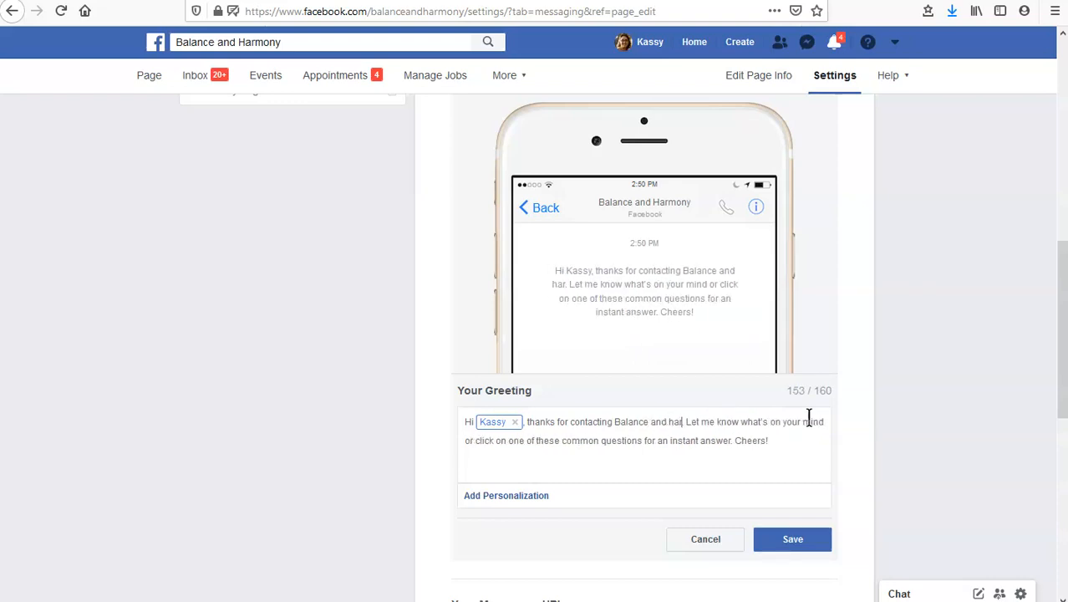
pyautogui.write('mony')
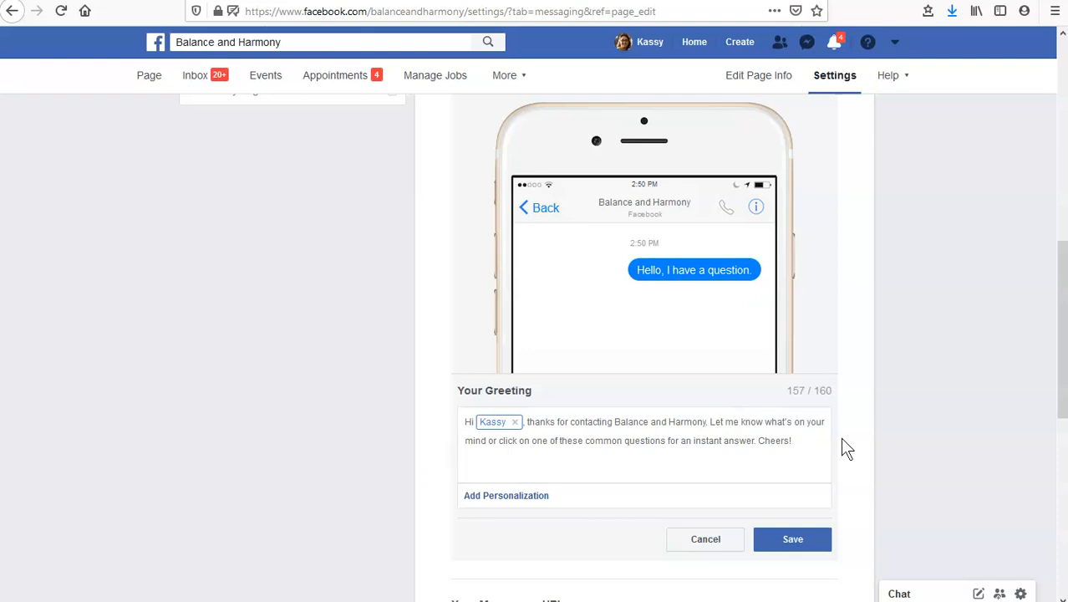
pyautogui.click(790, 540)
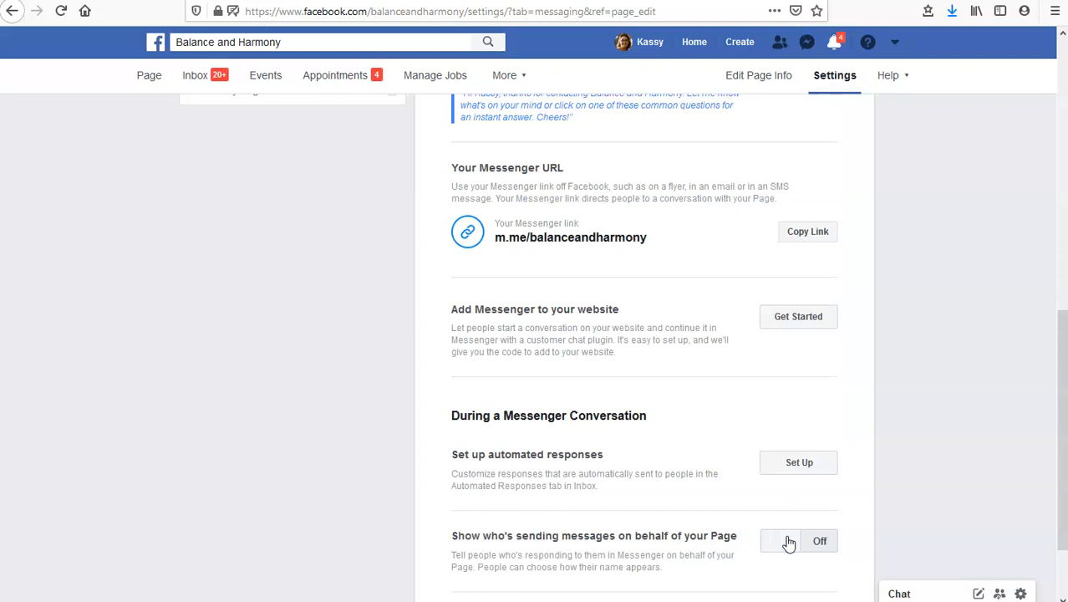
# Open the business page in a new tab and view it as a page visitor
pyautogui.scroll(-2, 675, 431)
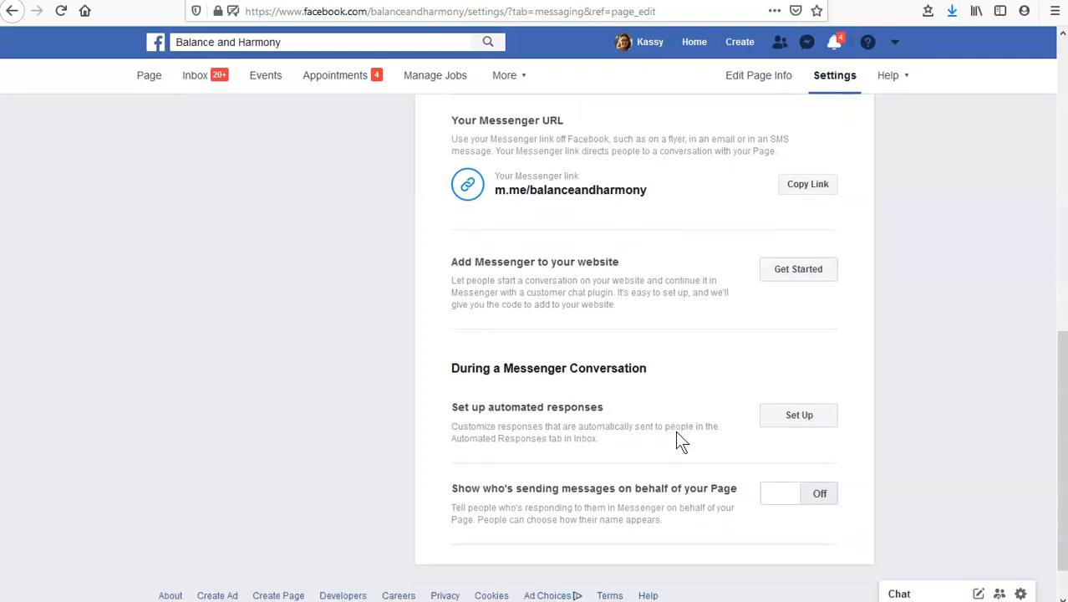
pyautogui.scroll(5, 674, 429)
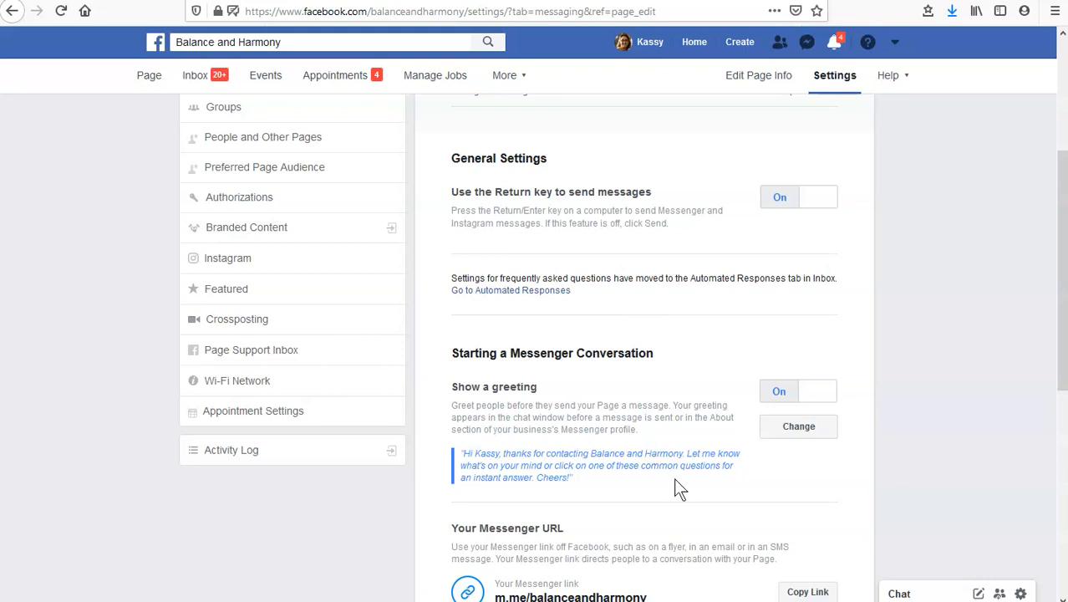
pyautogui.rightClick(149, 75)
pyautogui.click(162, 92)
pyautogui.click(759, 1)
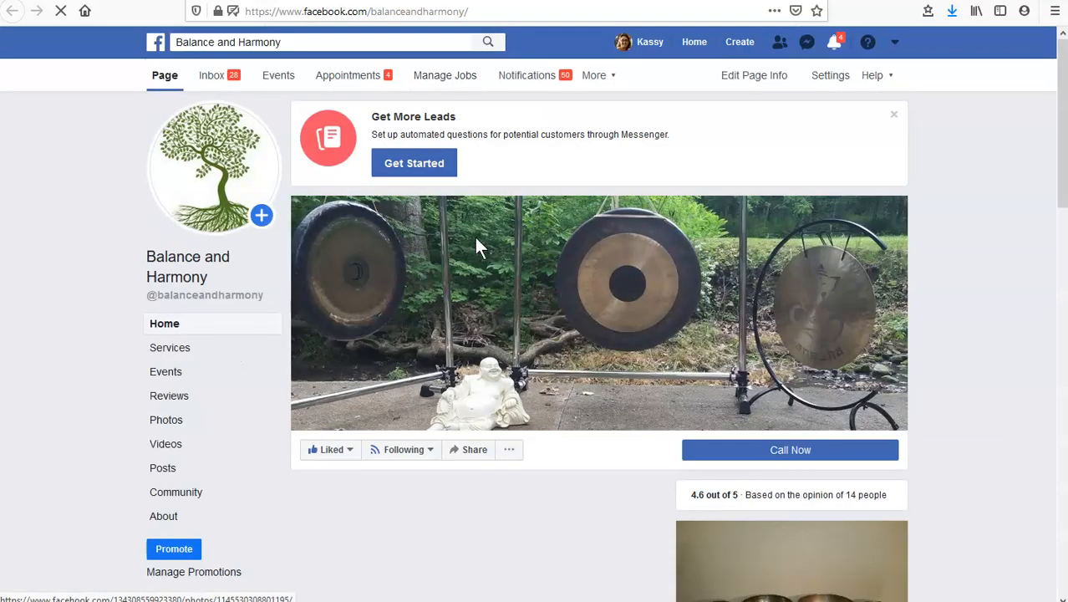
pyautogui.click(509, 449)
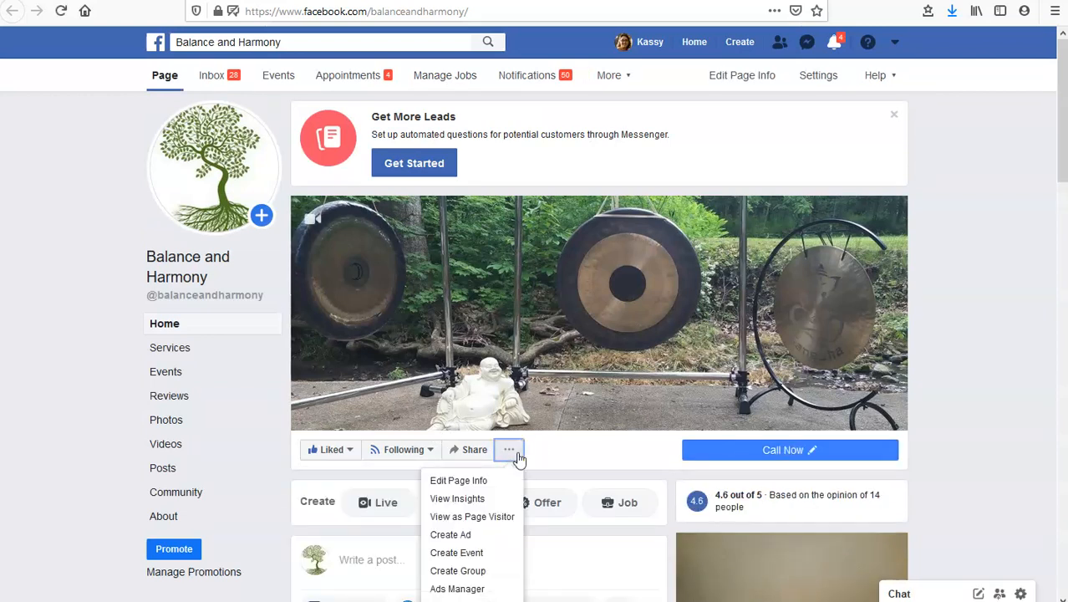
pyautogui.click(496, 516)
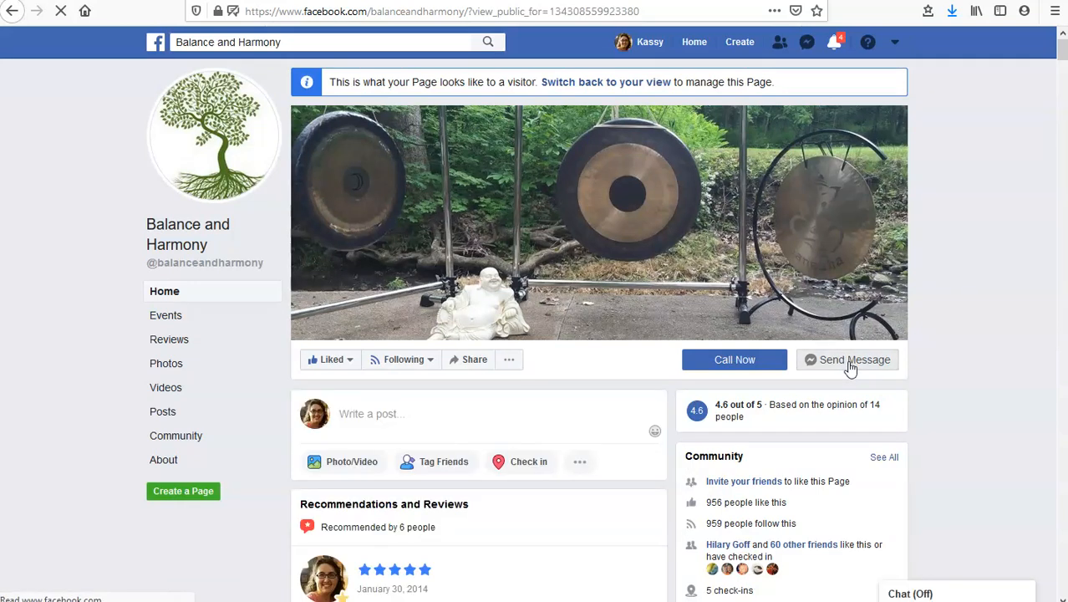
# Open a message to the page as a visitor, review the greeting and suggested questions, and close the chat
pyautogui.click(850, 369)
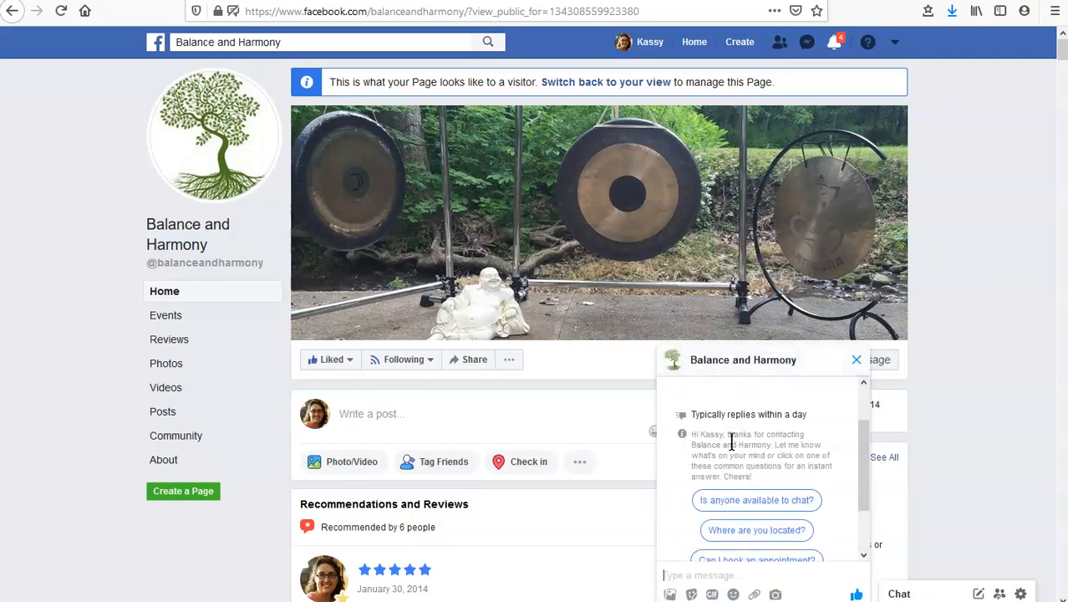
pyautogui.scroll(-2, 791, 444)
pyautogui.moveTo(855, 487); pyautogui.dragTo(860, 468)
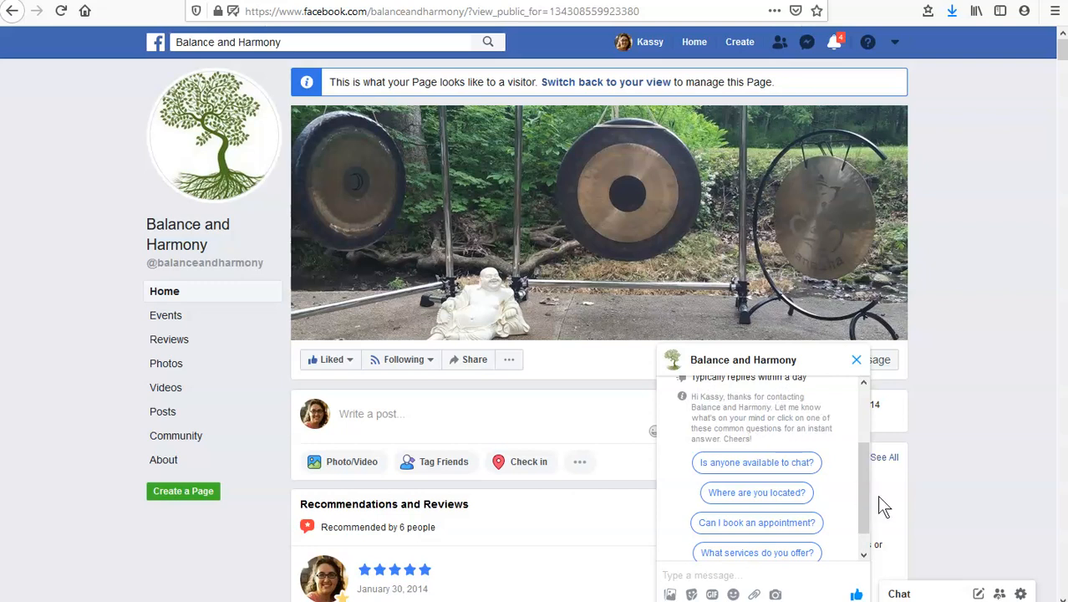
pyautogui.moveTo(860, 473); pyautogui.dragTo(861, 488)
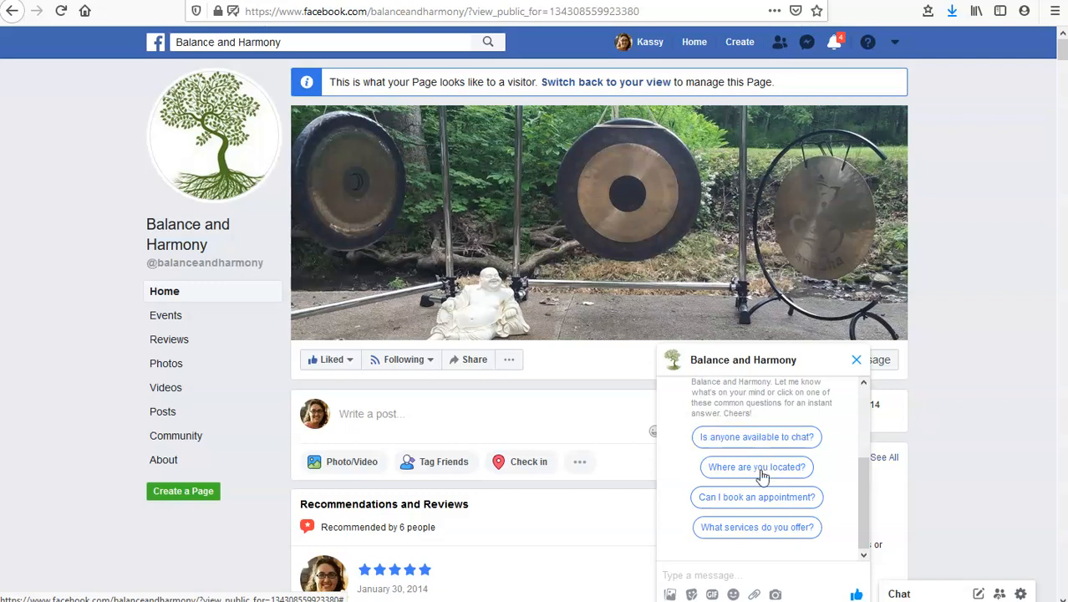
pyautogui.click(856, 361)
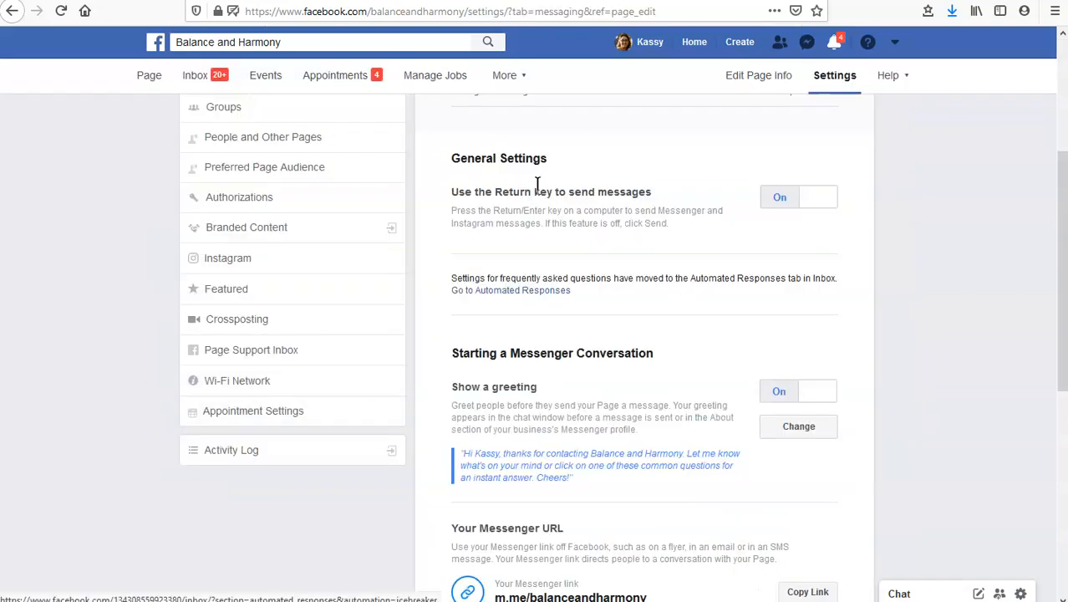
# Go from the messaging settings to the page's Automated Responses and view the Away Message and Instant Reply
pyautogui.scroll(3, 741, 264)
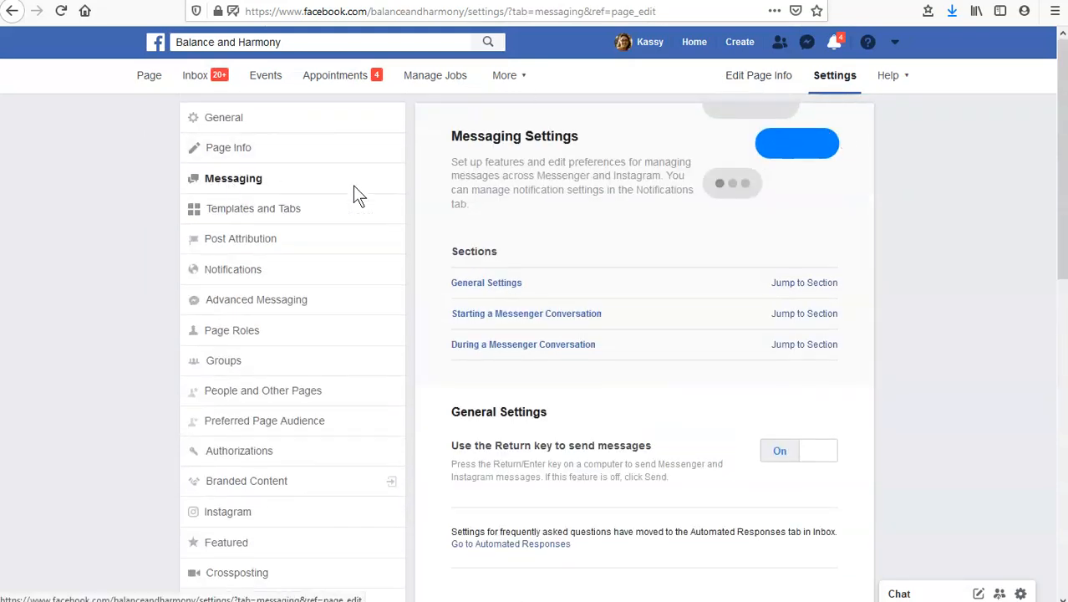
pyautogui.scroll(-3, 599, 270)
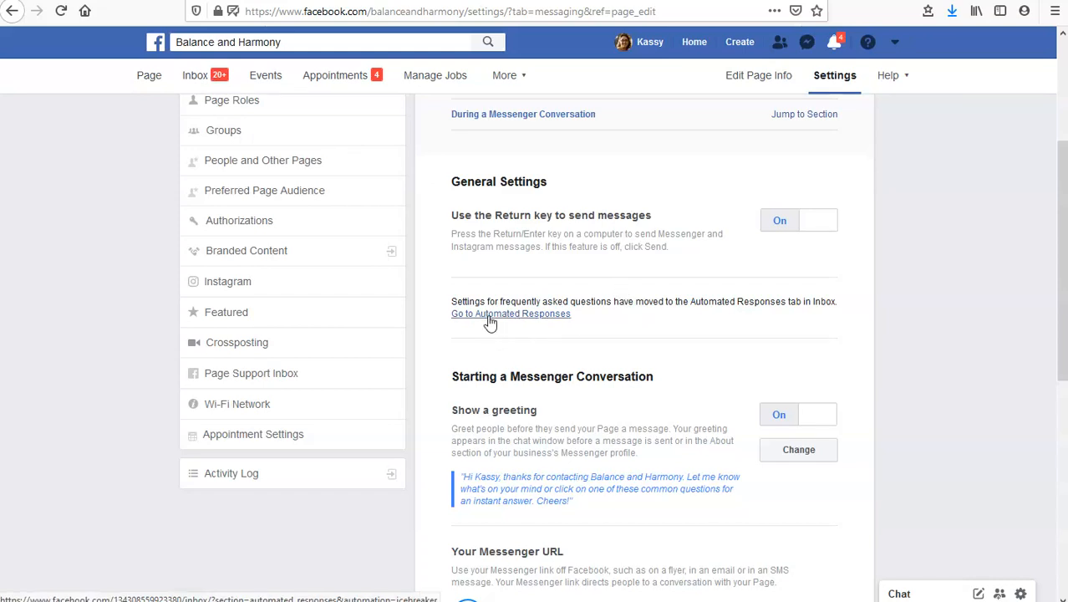
pyautogui.click(537, 316)
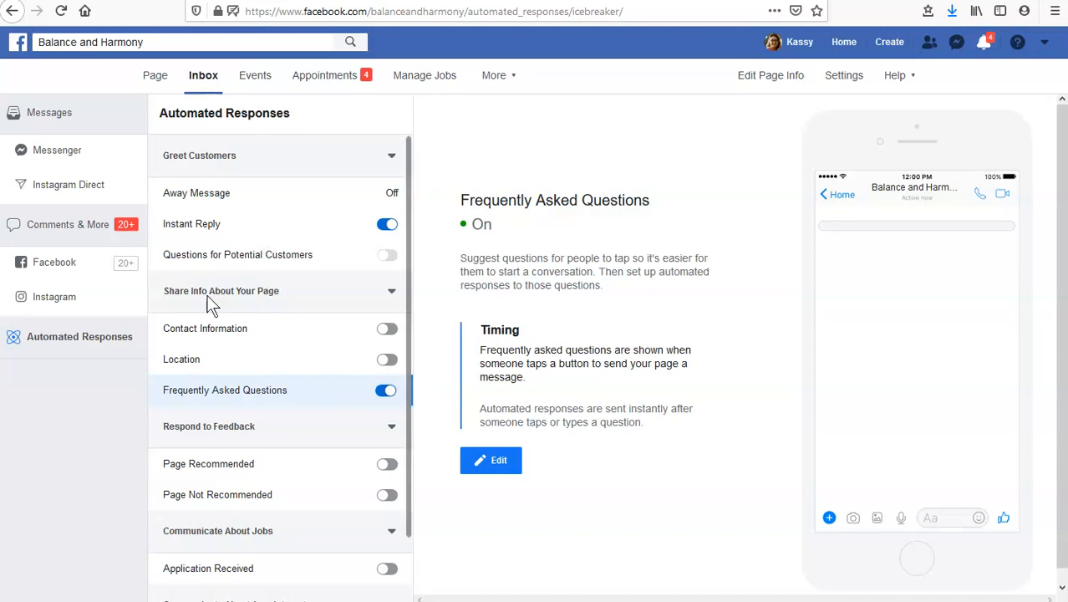
pyautogui.click(217, 192)
pyautogui.click(224, 231)
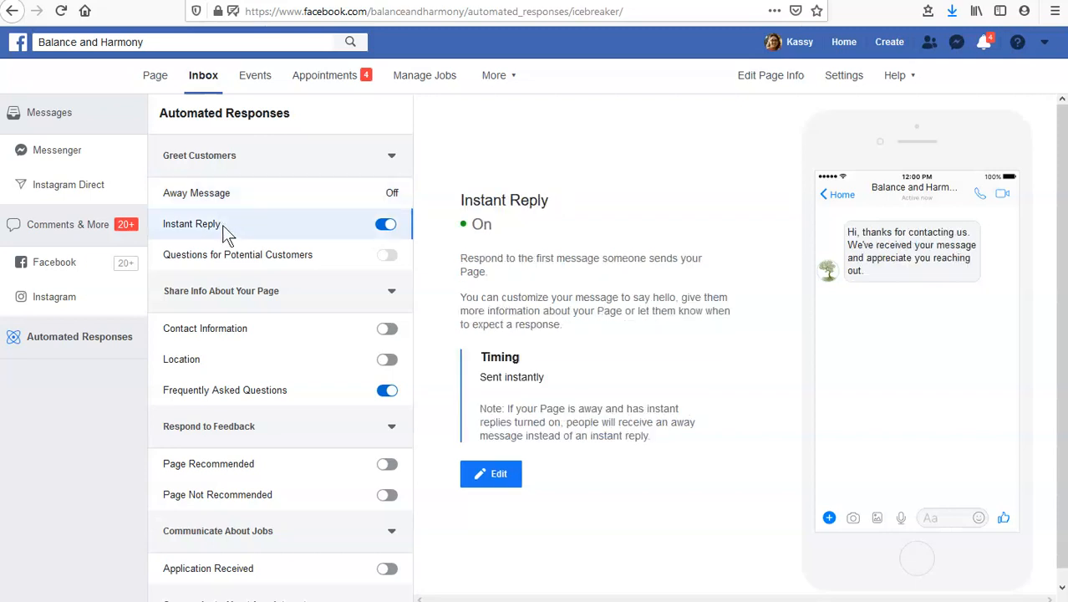
# Edit the Frequently Asked Questions and add "Where are you located?" with an automated response giving the business's address and directions
pyautogui.click(241, 387)
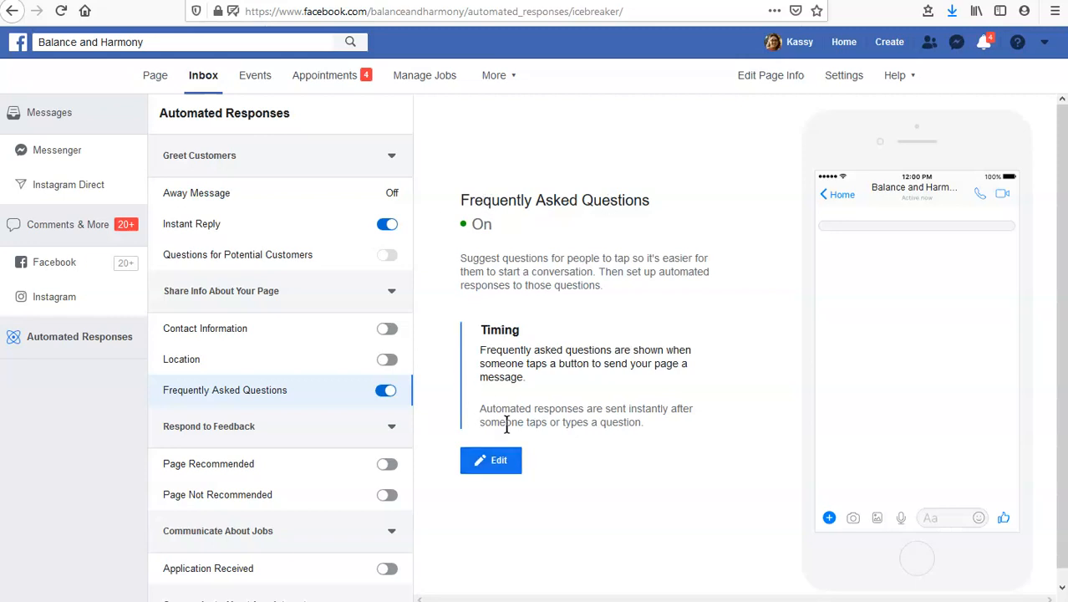
pyautogui.click(509, 468)
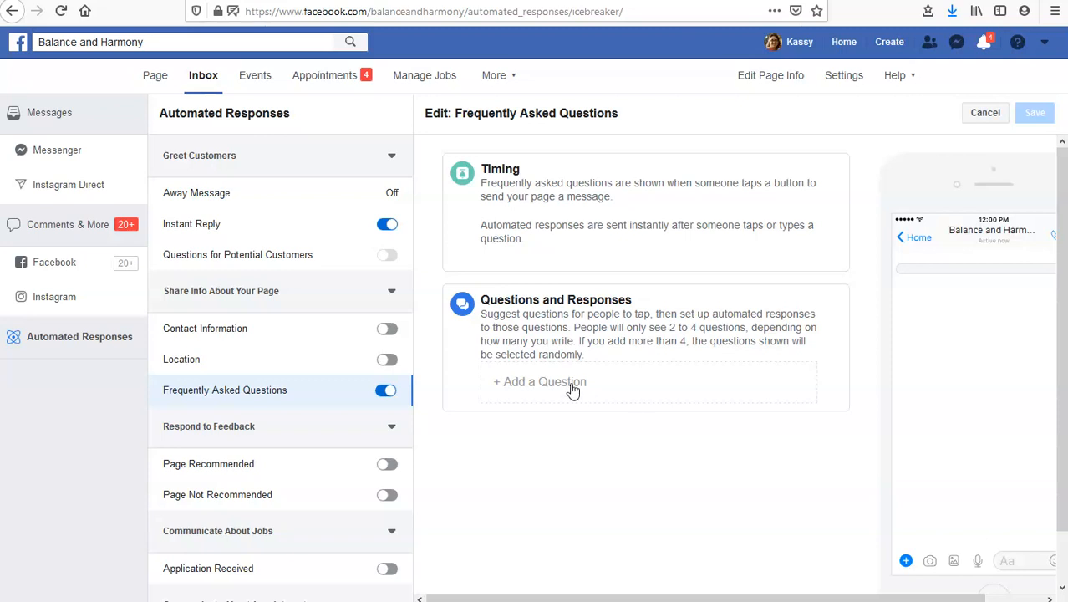
pyautogui.click(520, 384)
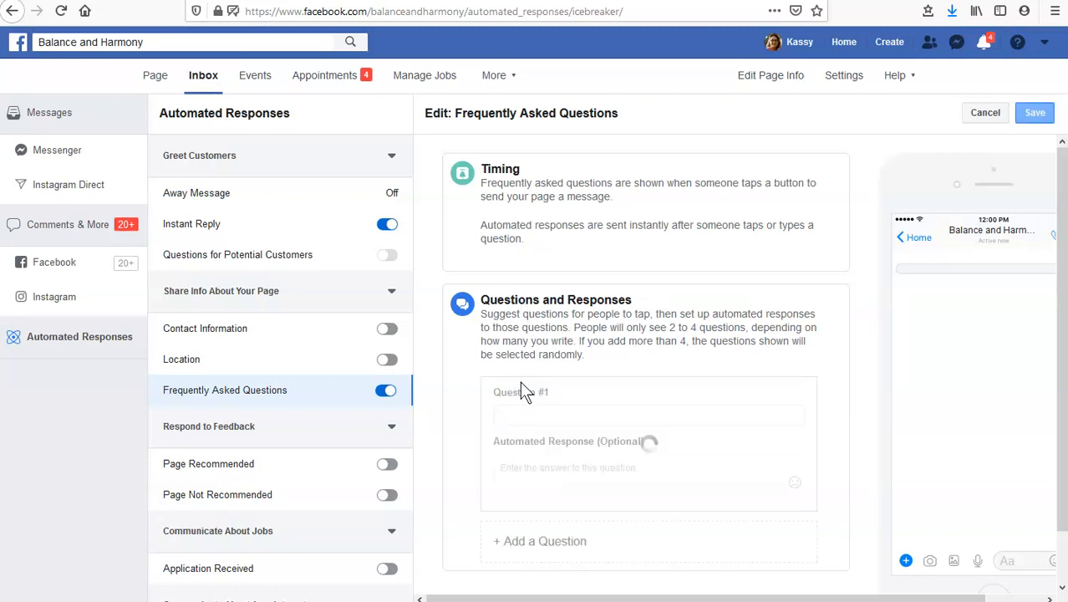
pyautogui.click(555, 410)
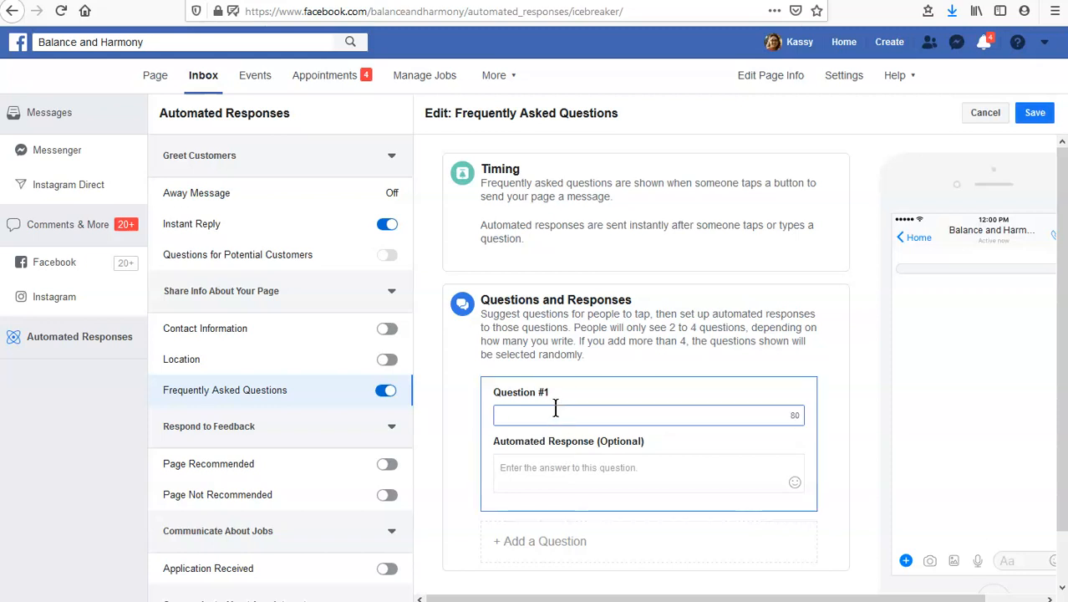
pyautogui.write('Where ')
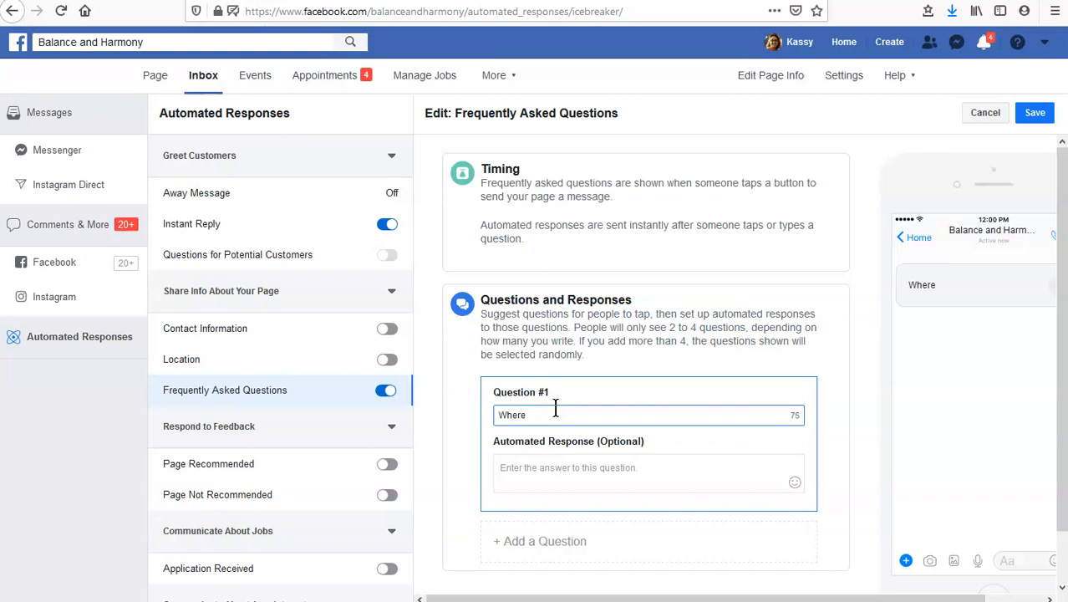
pyautogui.write('are you located?')
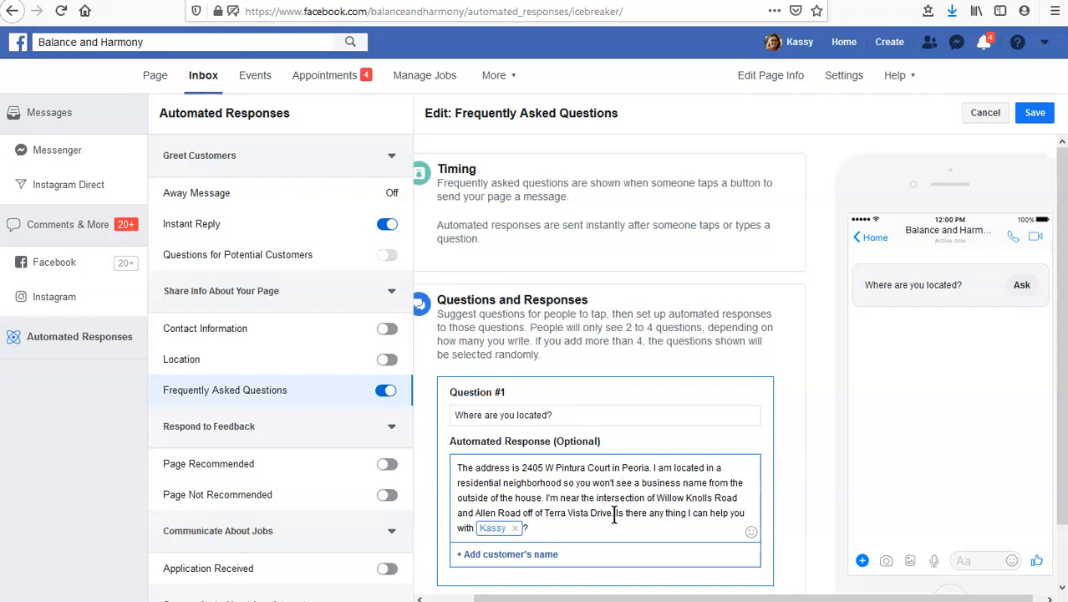
# Review the closing sentence of the location response, save the Frequently Asked Questions and reopen them for editing
pyautogui.moveTo(614, 516); pyautogui.dragTo(627, 527)
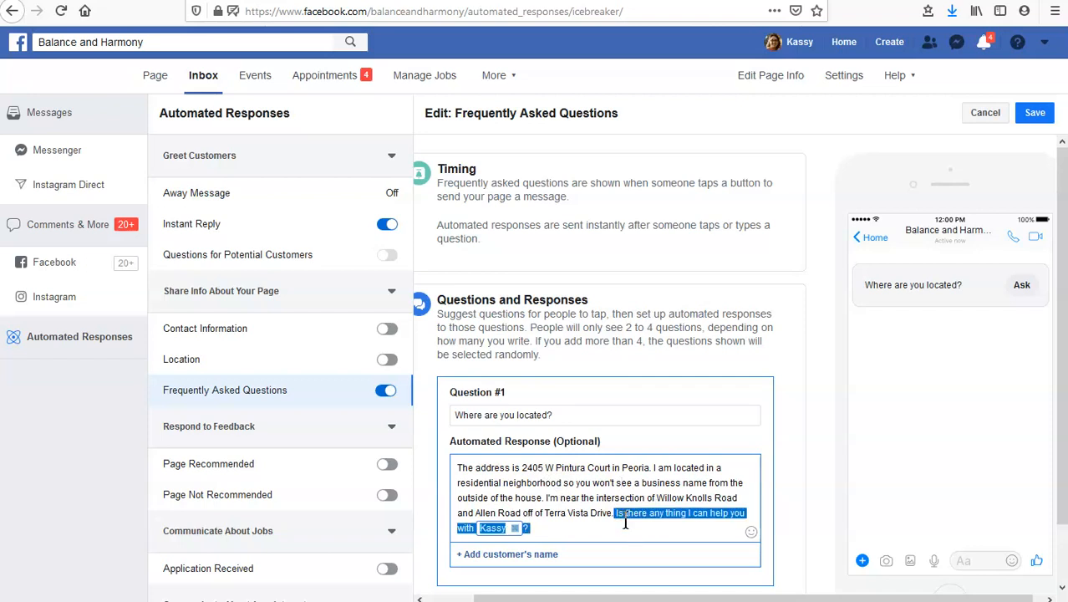
pyautogui.click(601, 528)
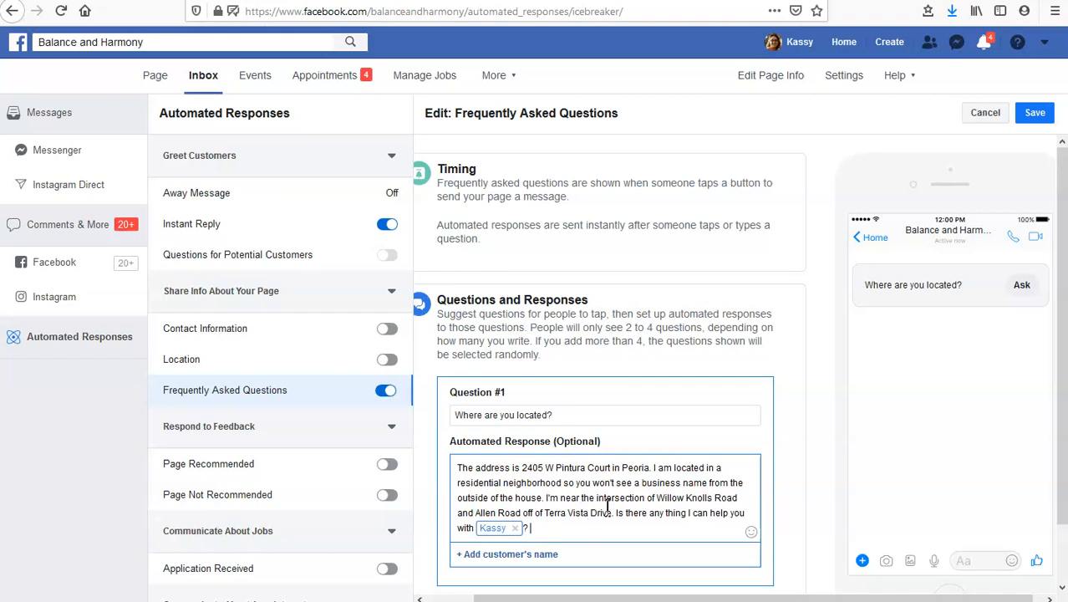
pyautogui.scroll(-1, 782, 463)
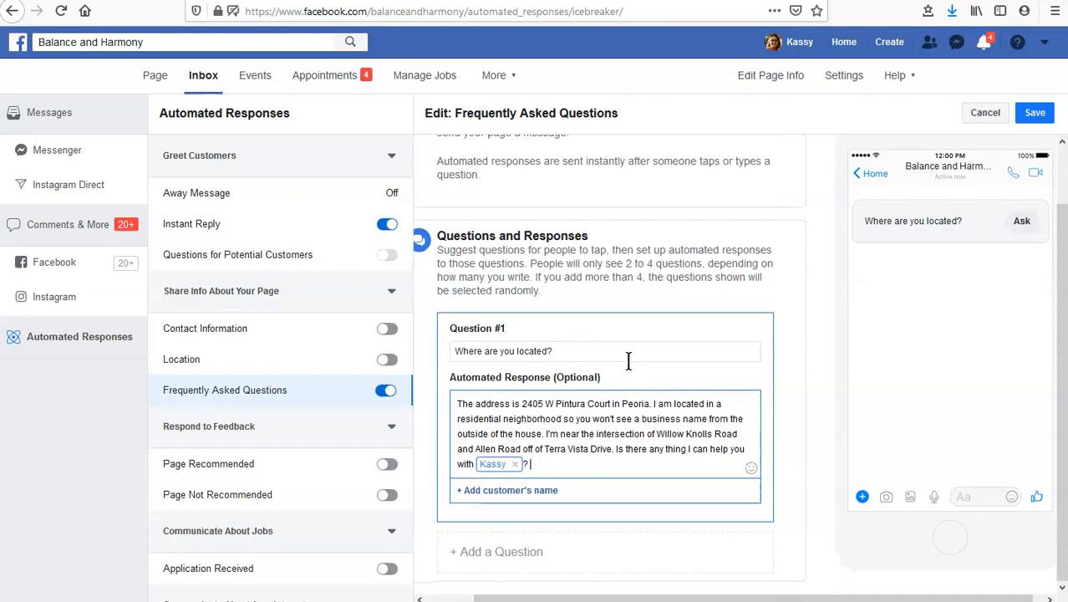
pyautogui.click(1035, 113)
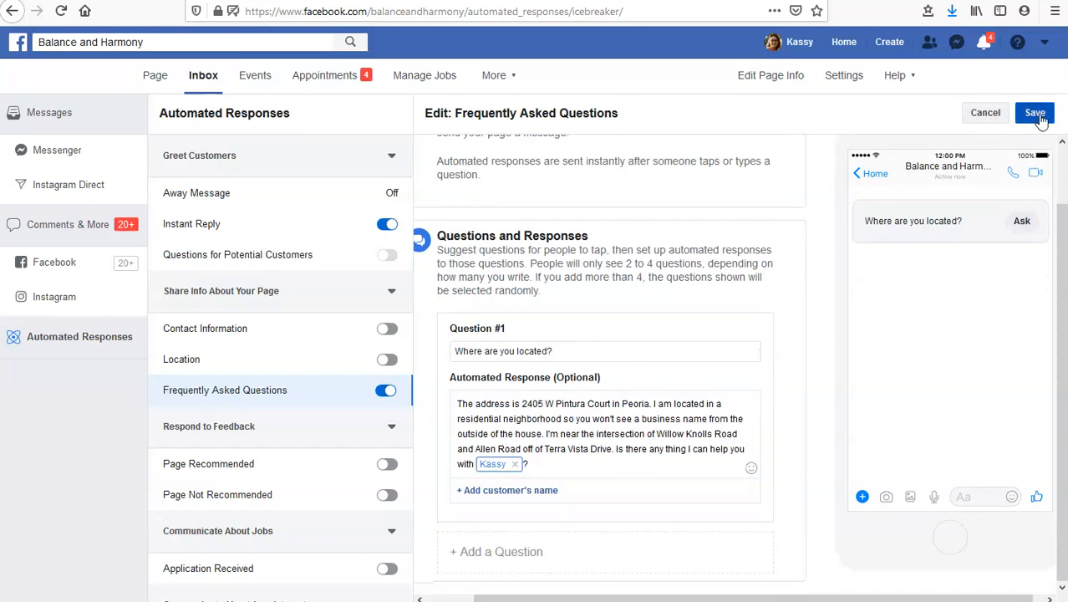
pyautogui.click(499, 463)
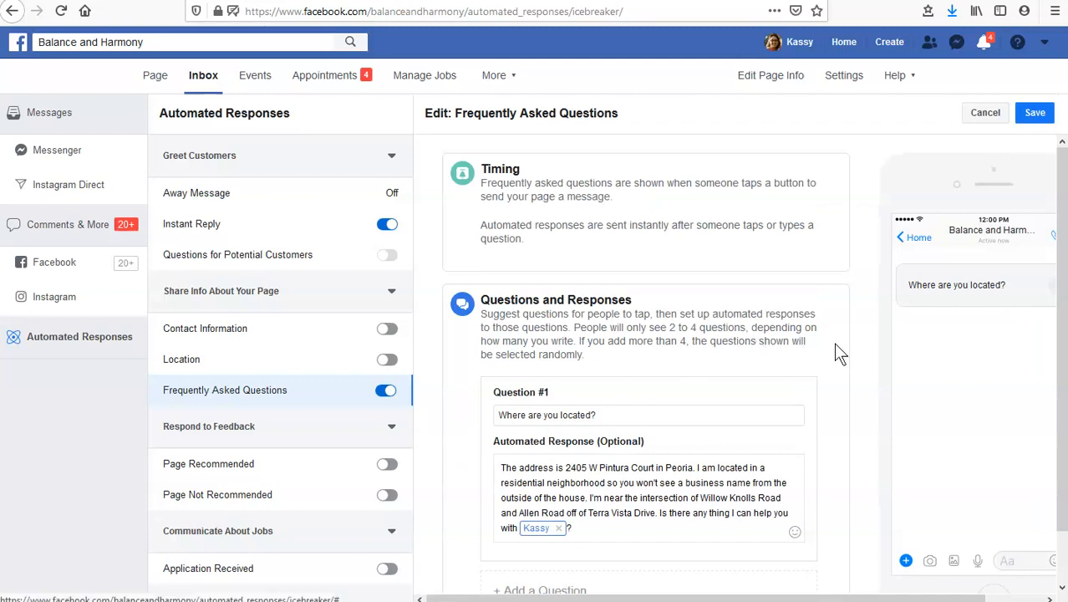
# Add the question "How can I book a session?" with an automated response giving the business phone number and asking for the customer's preferred timeframe
pyautogui.scroll(-1, 833, 342)
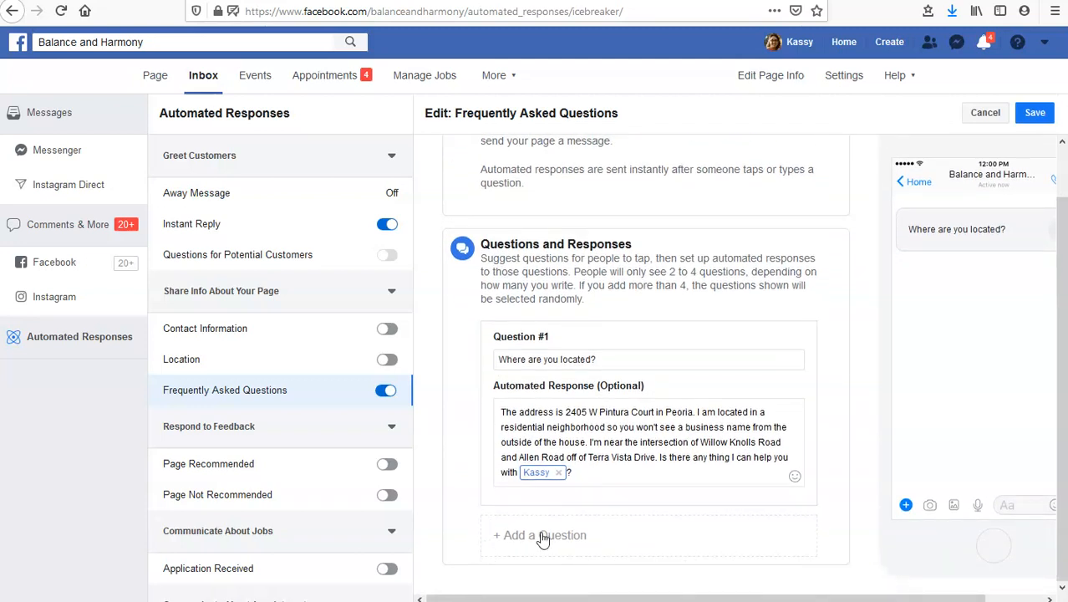
pyautogui.click(541, 536)
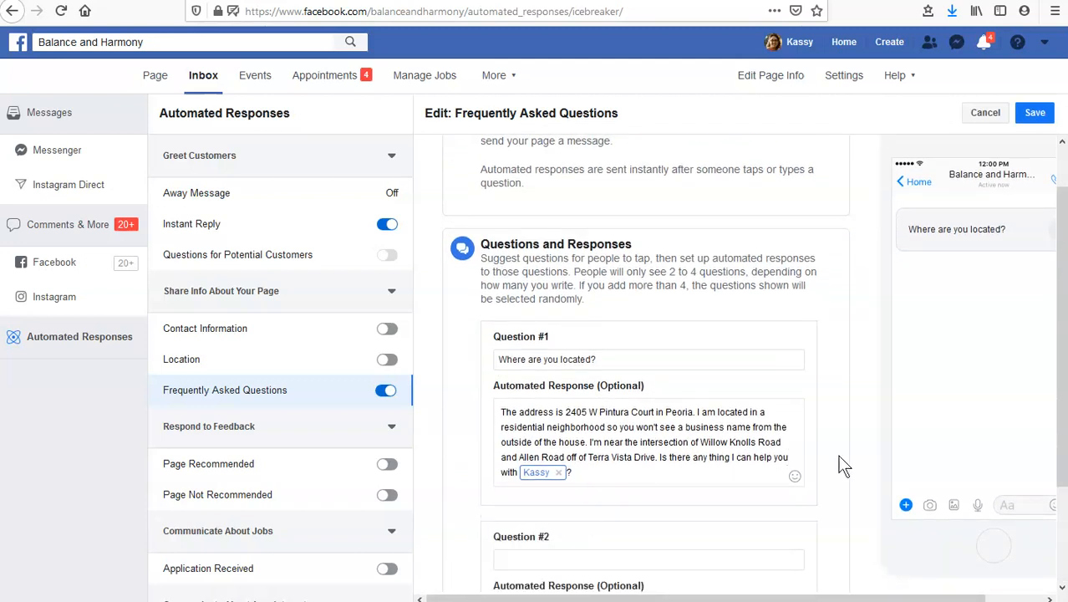
pyautogui.scroll(-1, 843, 466)
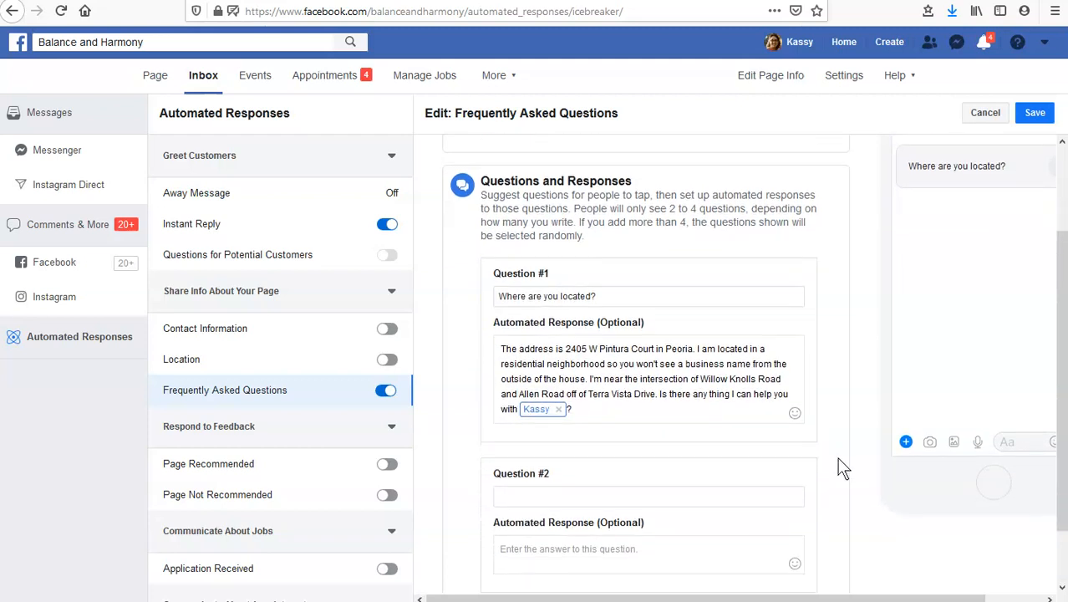
pyautogui.scroll(-1, 839, 459)
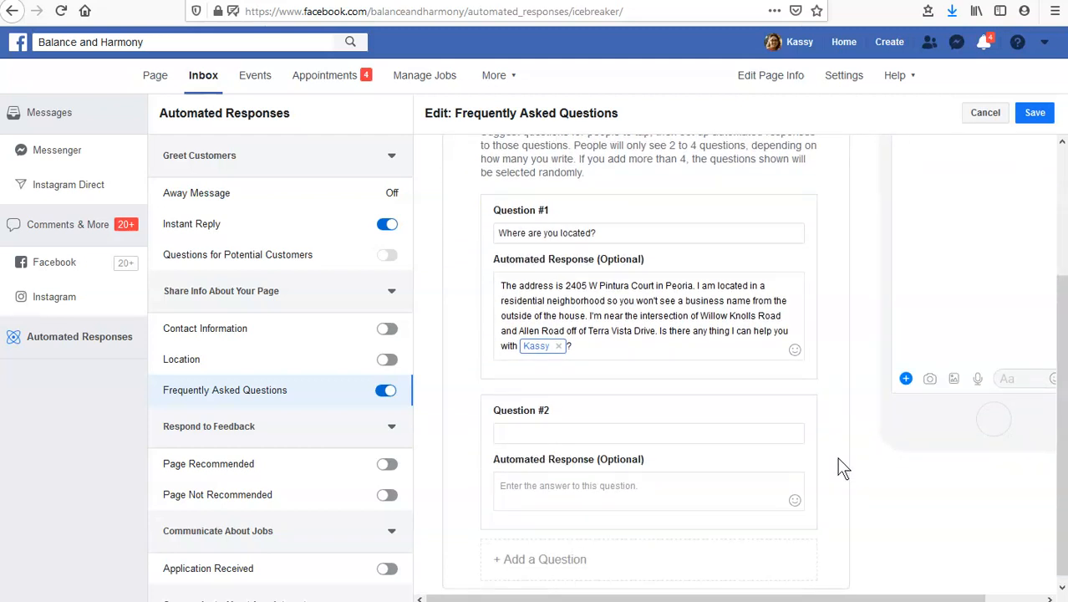
pyautogui.scroll(1, 838, 459)
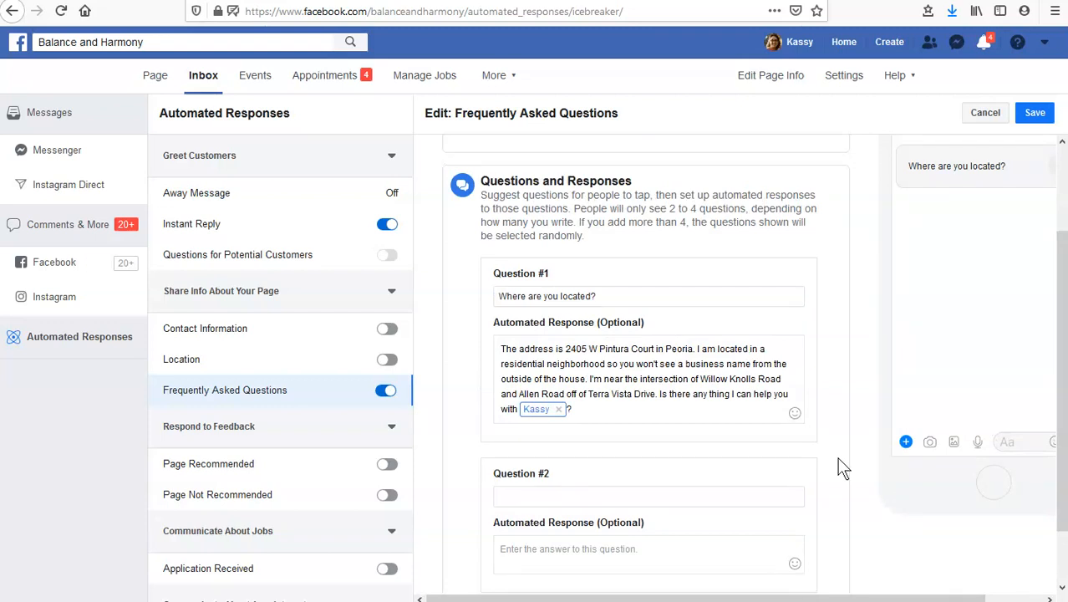
pyautogui.click(669, 494)
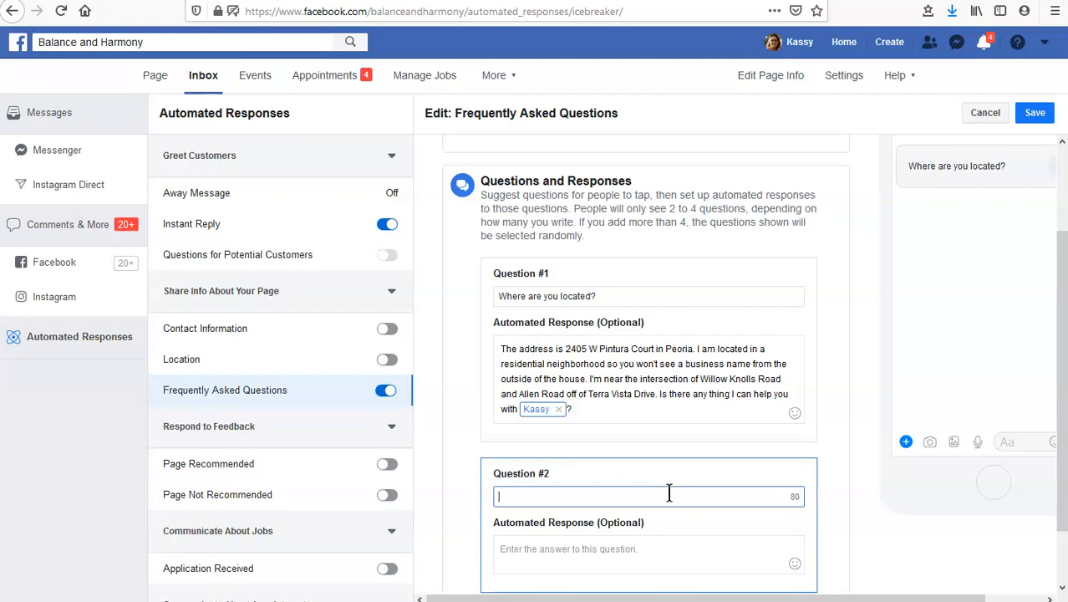
pyautogui.scroll(-1, 849, 473)
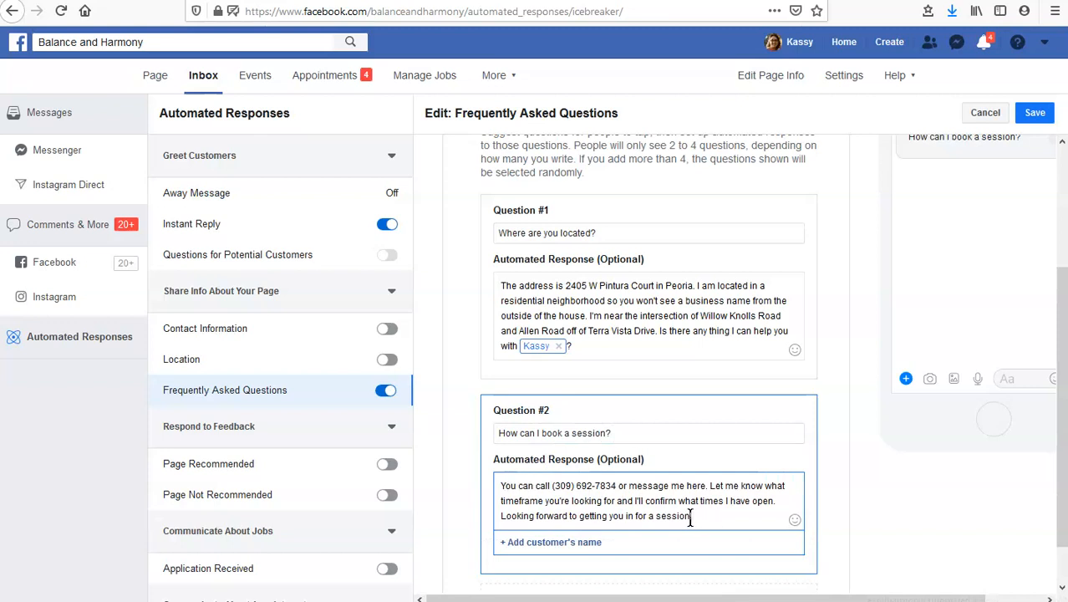
# Insert the recipient's first name at the end of the booking response and save the Frequently Asked Questions
pyautogui.click(525, 543)
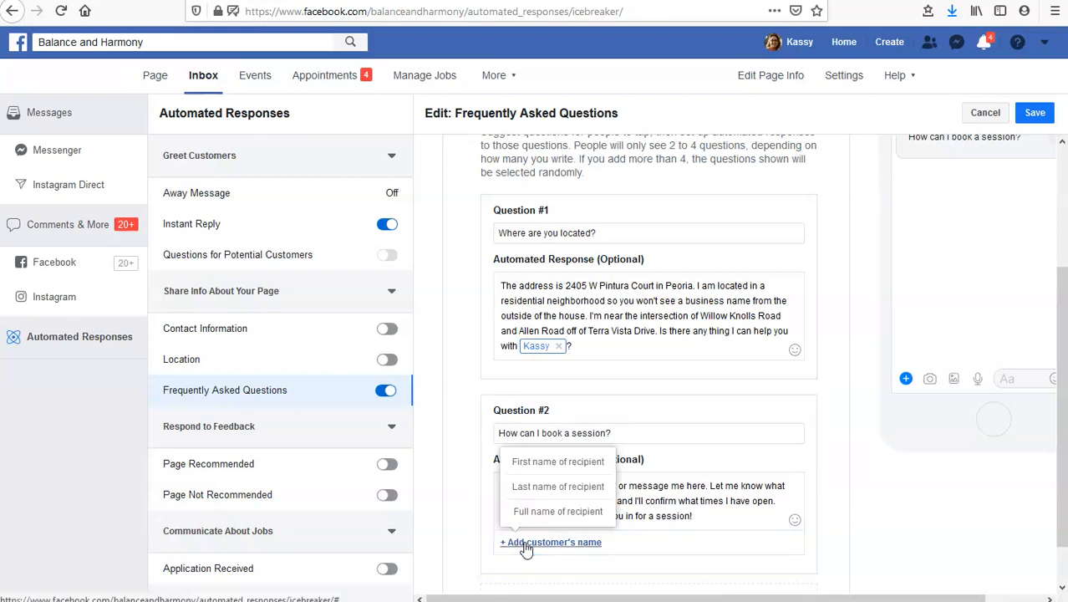
pyautogui.click(557, 462)
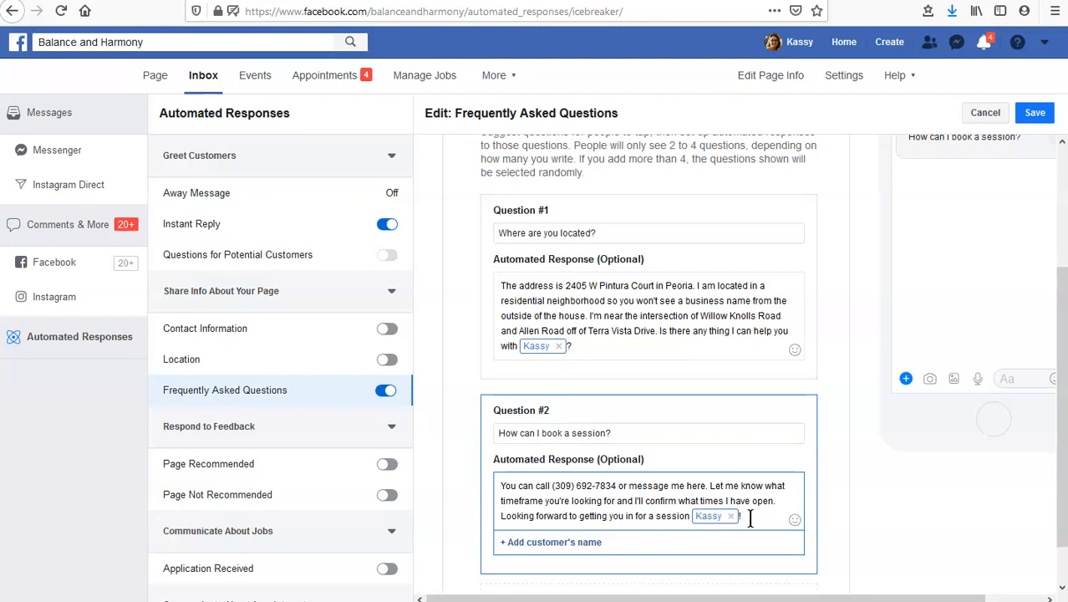
pyautogui.click(1034, 112)
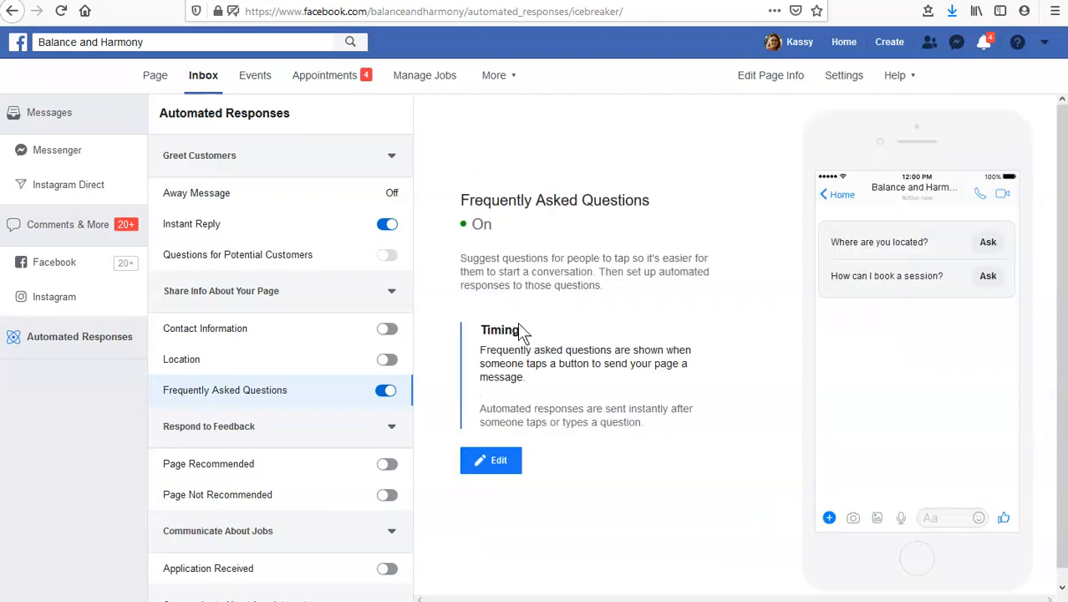
# Add "How much is a session?" with a response on $50 foot reflexology, services link and hours, add weekday hours to the booking response, and save
pyautogui.click(498, 461)
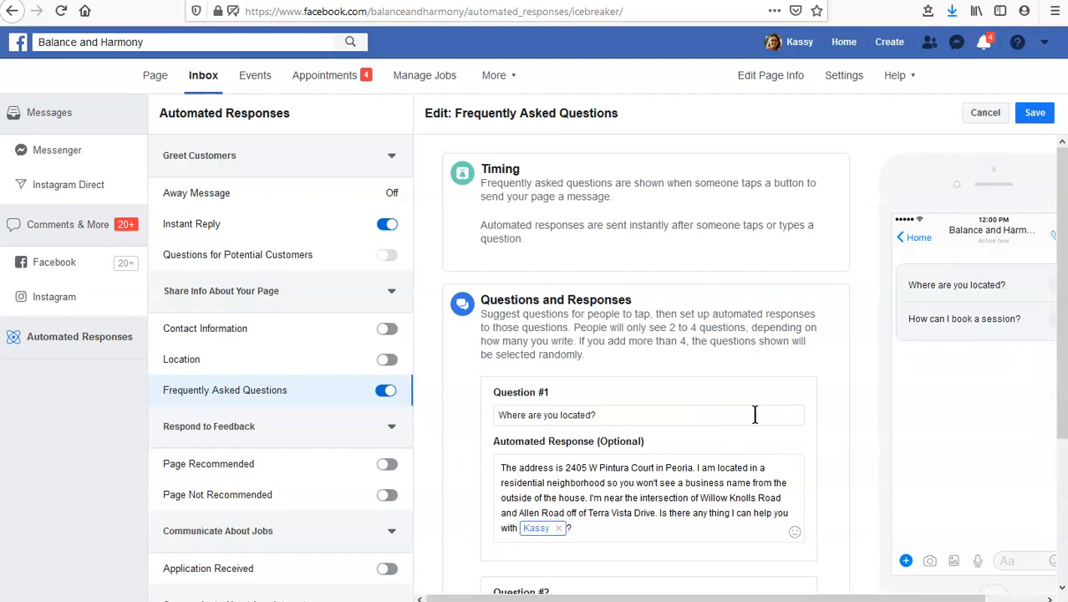
pyautogui.scroll(-1, 546, 372)
pyautogui.scroll(-1, 545, 372)
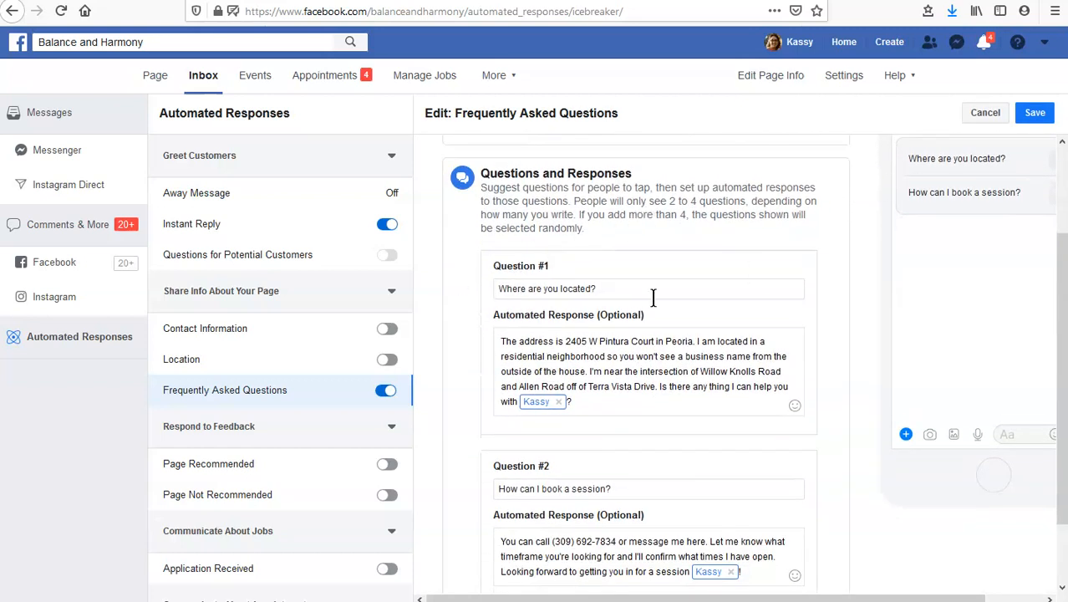
pyautogui.scroll(-1, 583, 352)
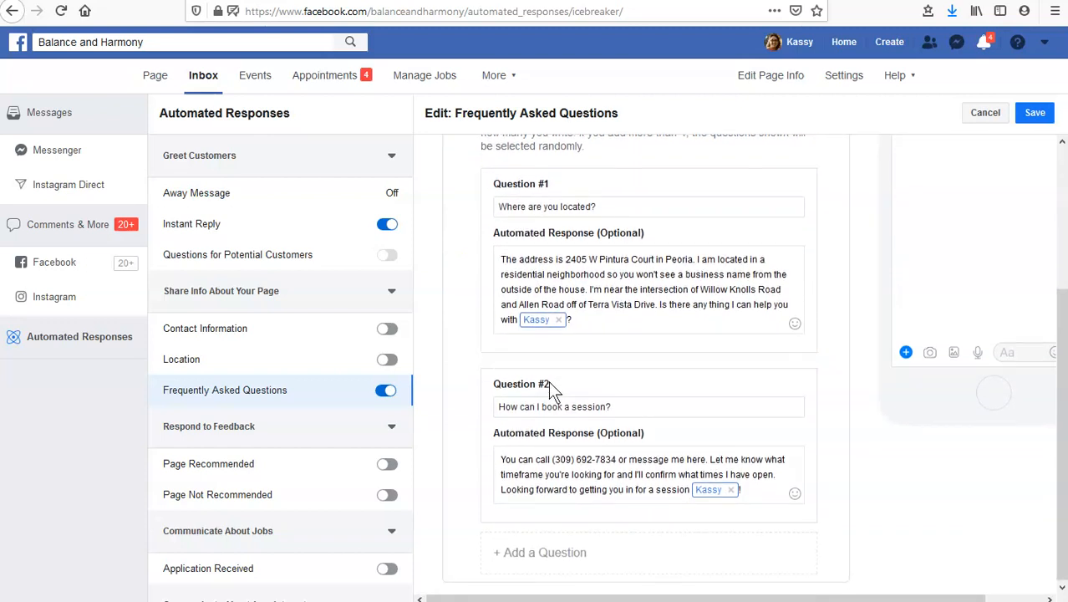
pyautogui.click(565, 563)
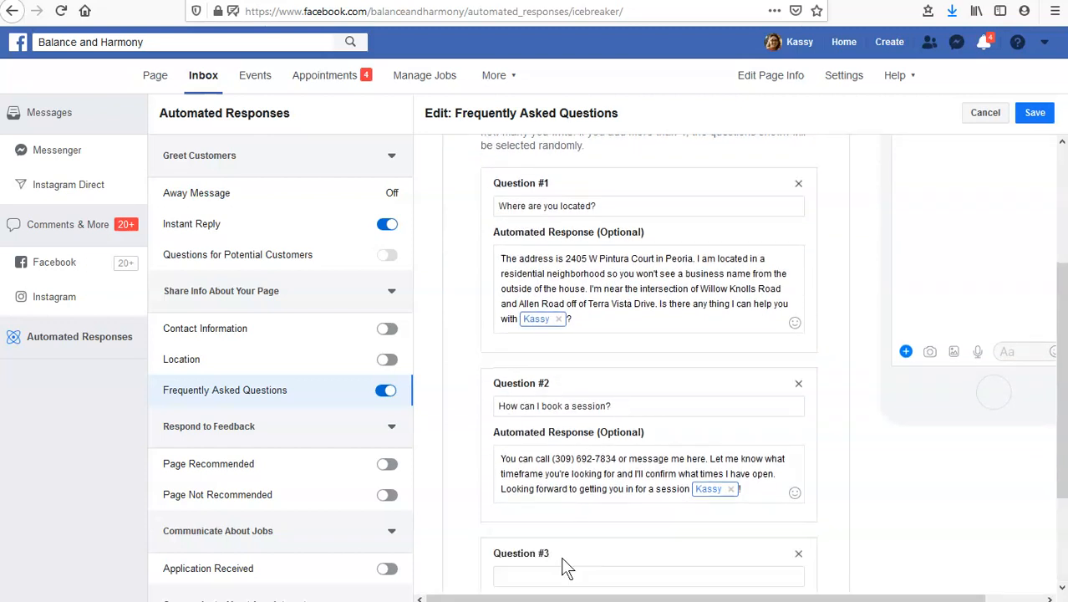
pyautogui.scroll(-2, 648, 407)
pyautogui.click(555, 426)
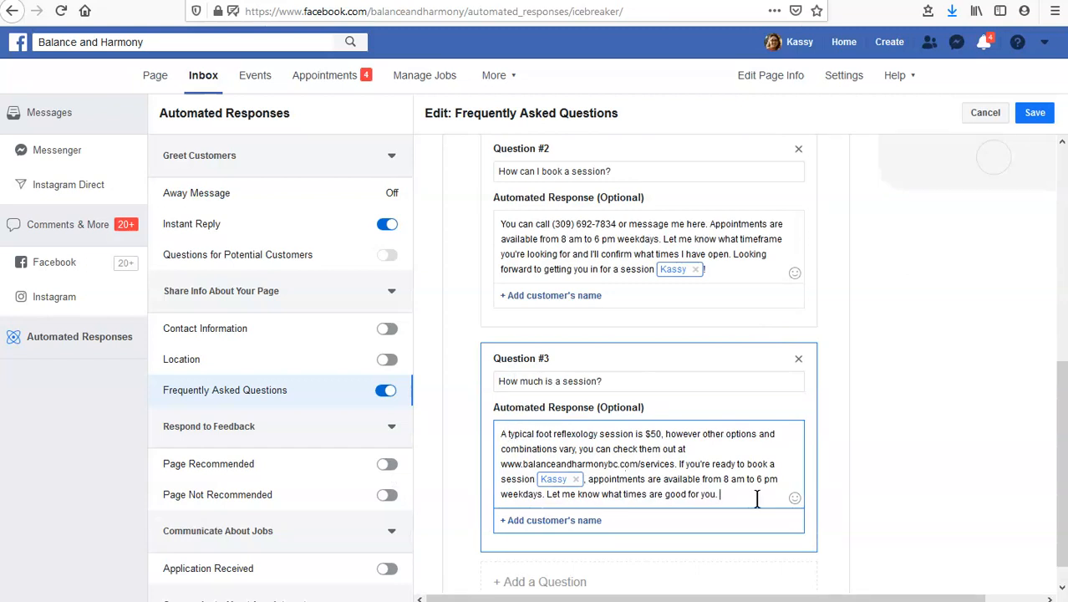
pyautogui.click(731, 494)
pyautogui.click(1035, 112)
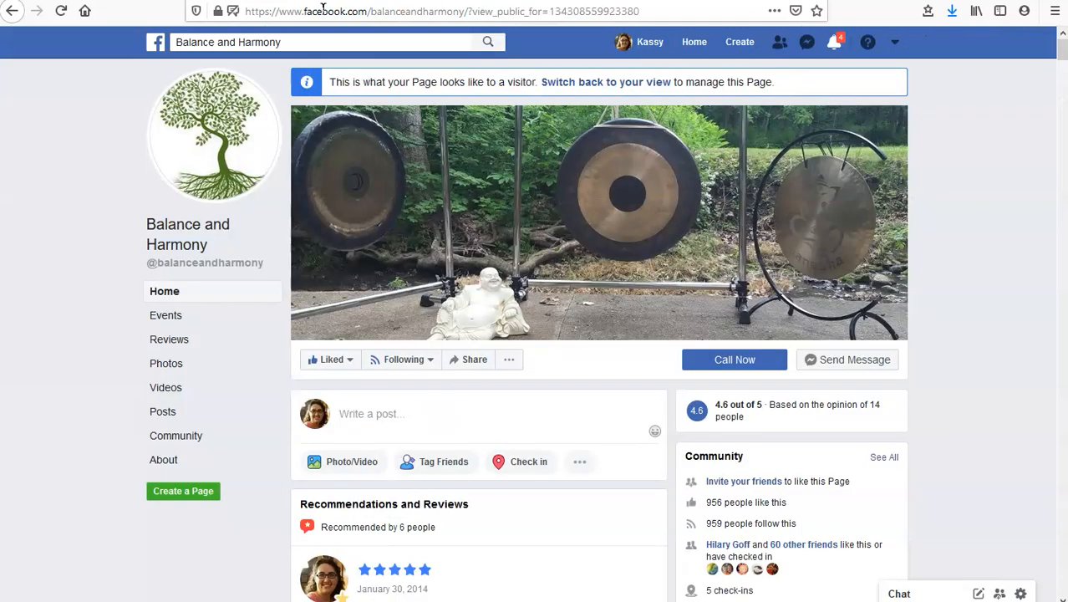
# Reload the visitor view of the page, open a message to it and review the greeting and suggested questions
pyautogui.click(58, 12)
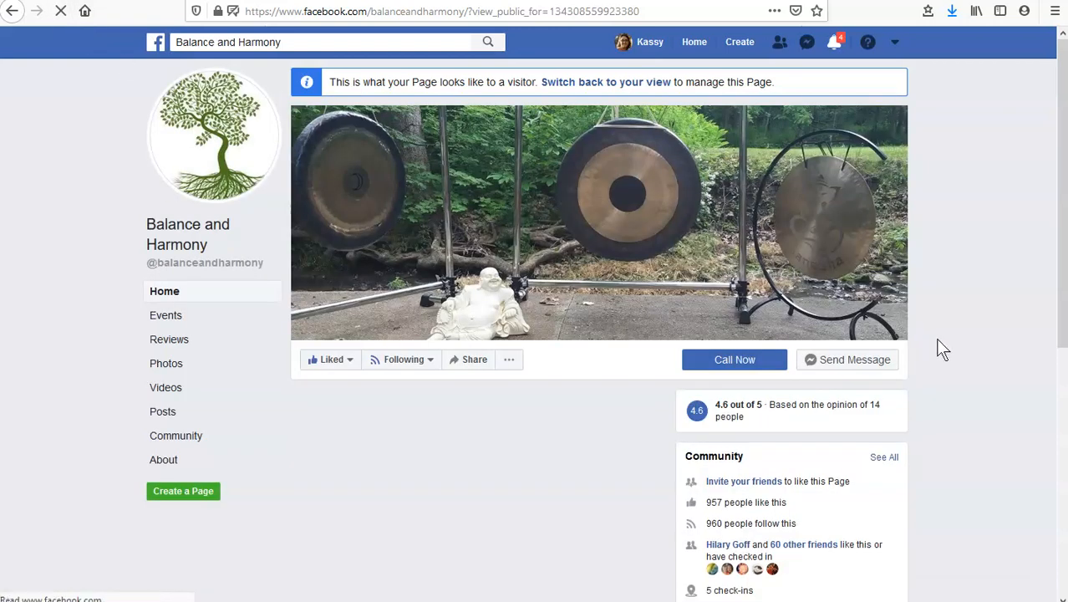
pyautogui.click(860, 361)
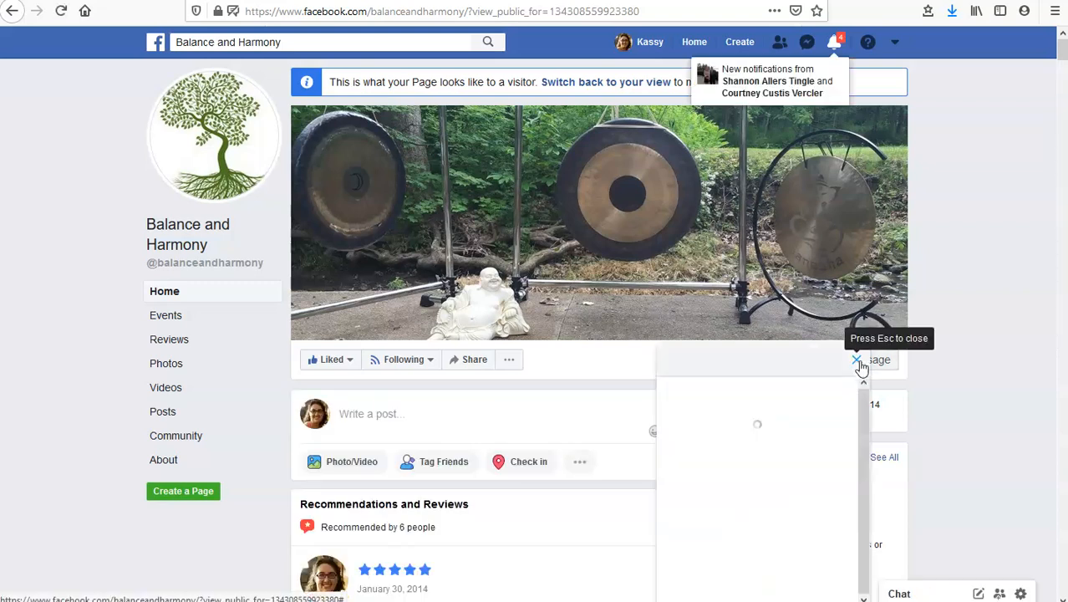
pyautogui.click(836, 46)
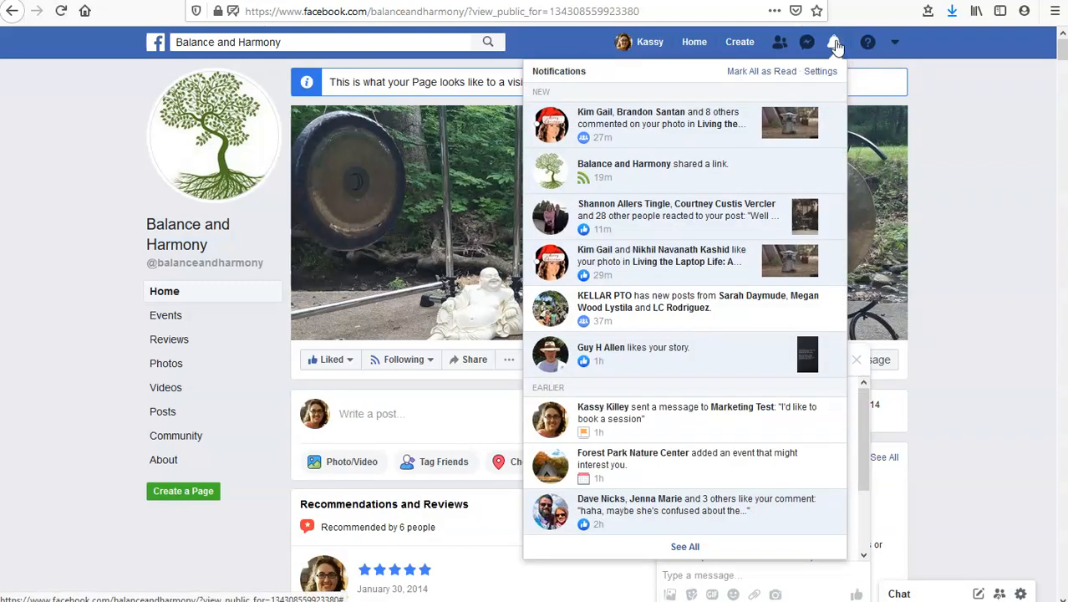
pyautogui.click(835, 43)
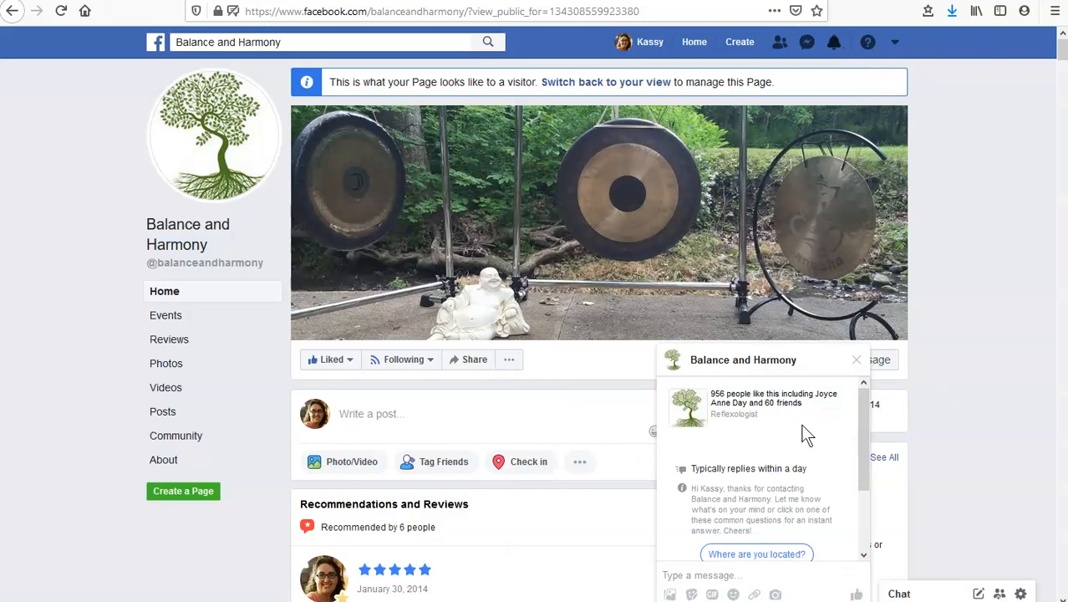
pyautogui.scroll(-2, 796, 433)
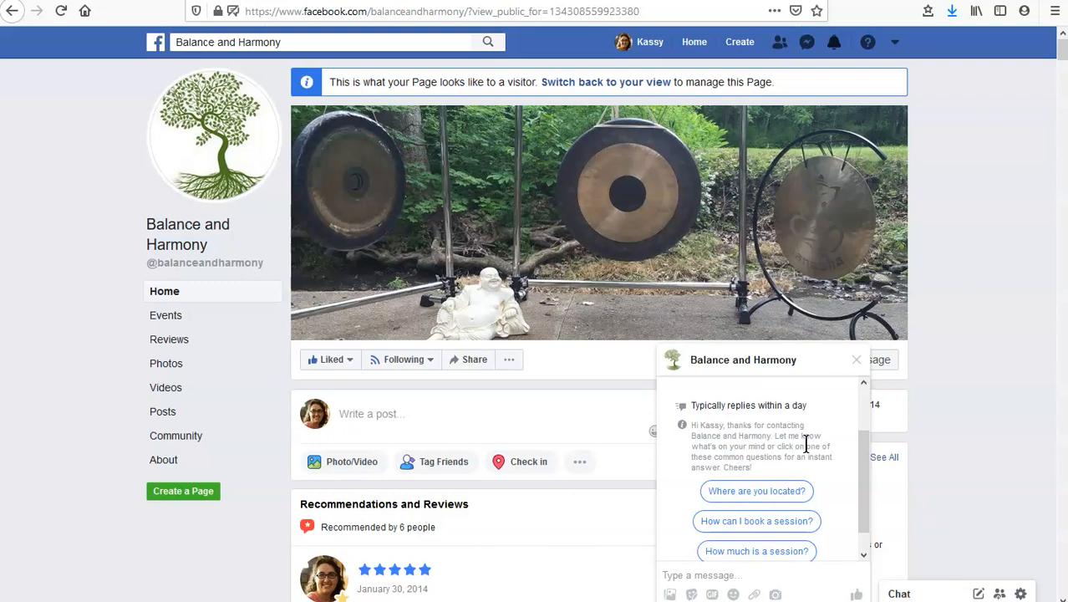
pyautogui.scroll(-1, 806, 446)
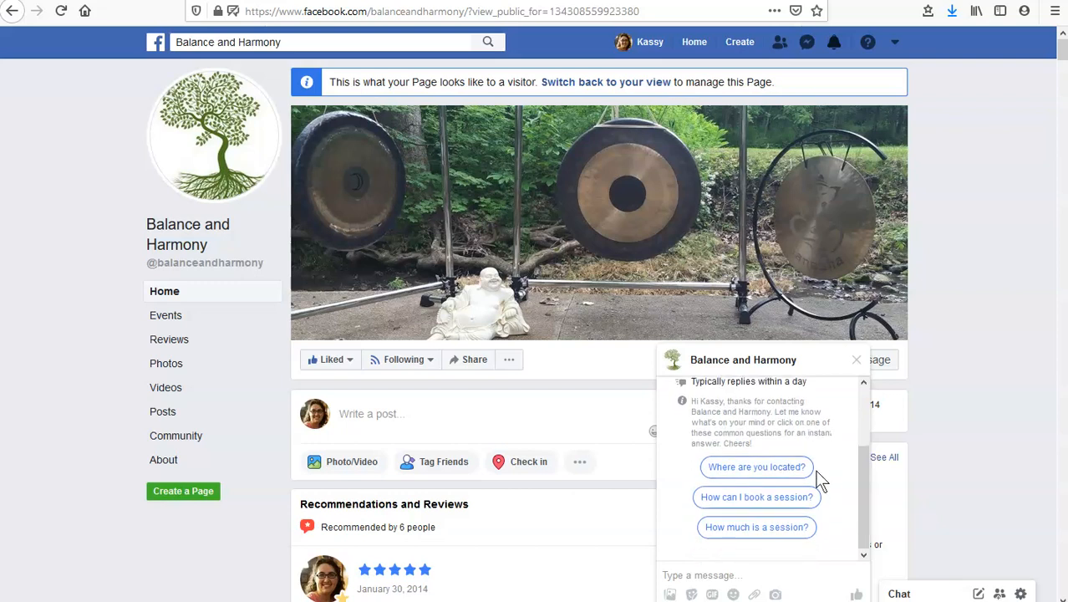
# Ask "How much is a session?" in the chat and review the automated response
pyautogui.click(746, 531)
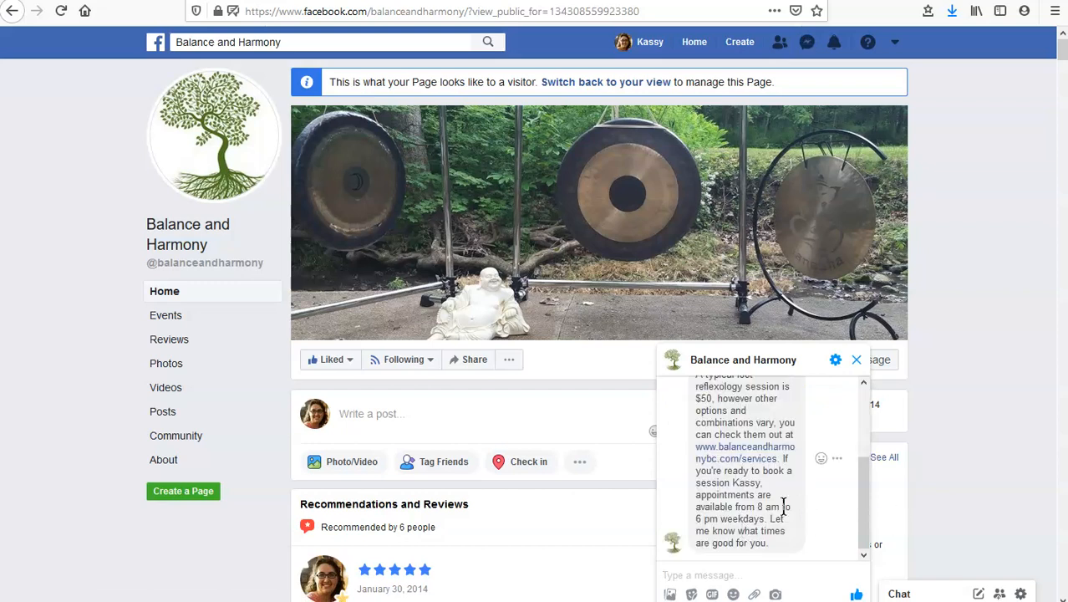
pyautogui.moveTo(858, 514)
pyautogui.mouseDown()
pyautogui.moveTo(852, 489)
pyautogui.moveTo(843, 510)
pyautogui.mouseUp()
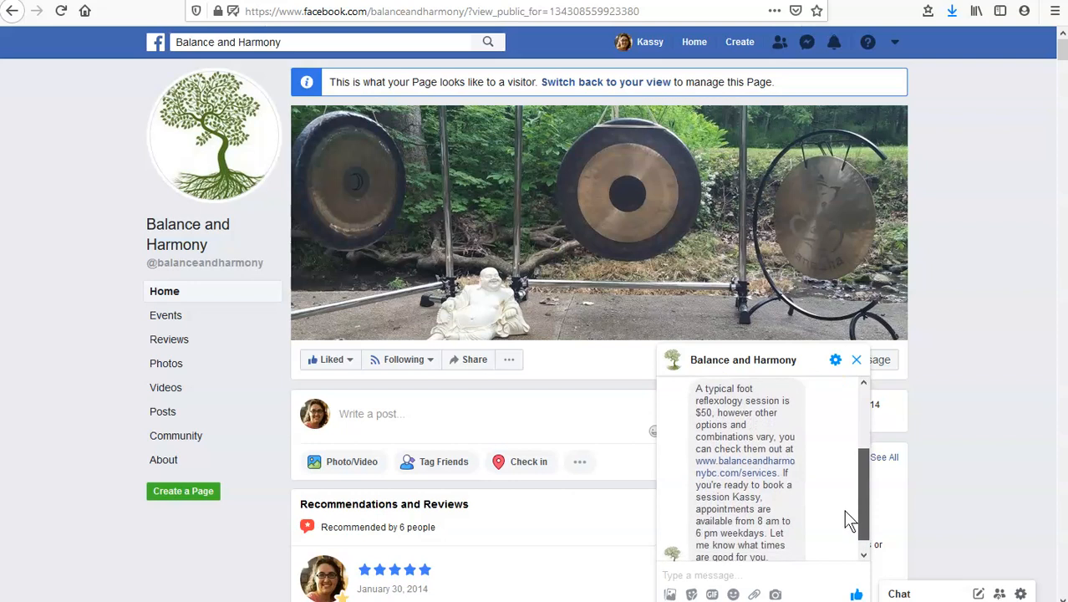
pyautogui.click(771, 520)
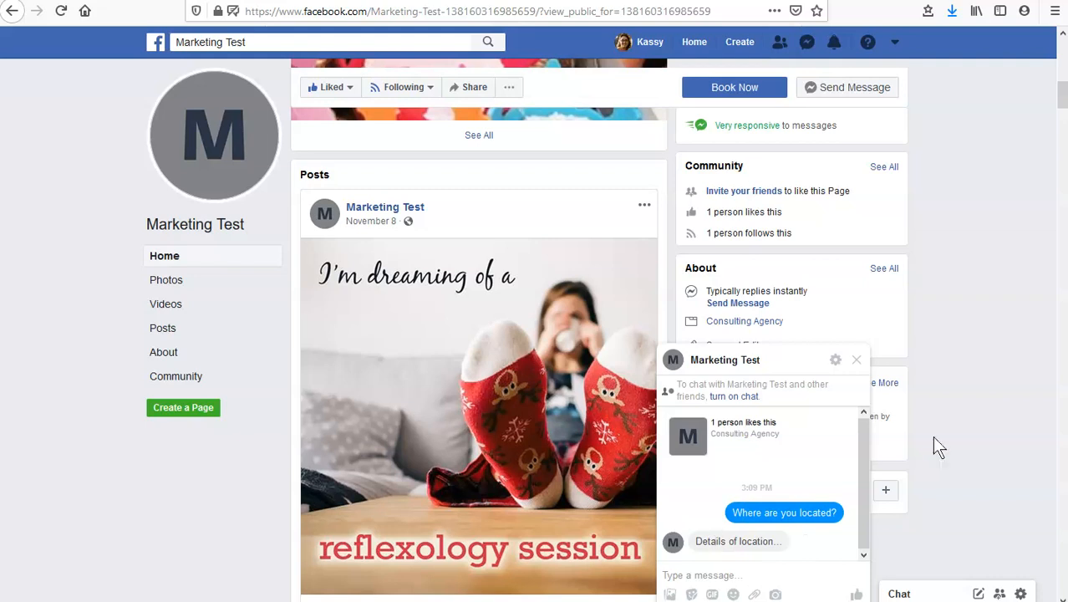
# Switch to the Marketing Test page's inbox and reply "Thanks!" in the customer's conversation
pyautogui.click(790, 1)
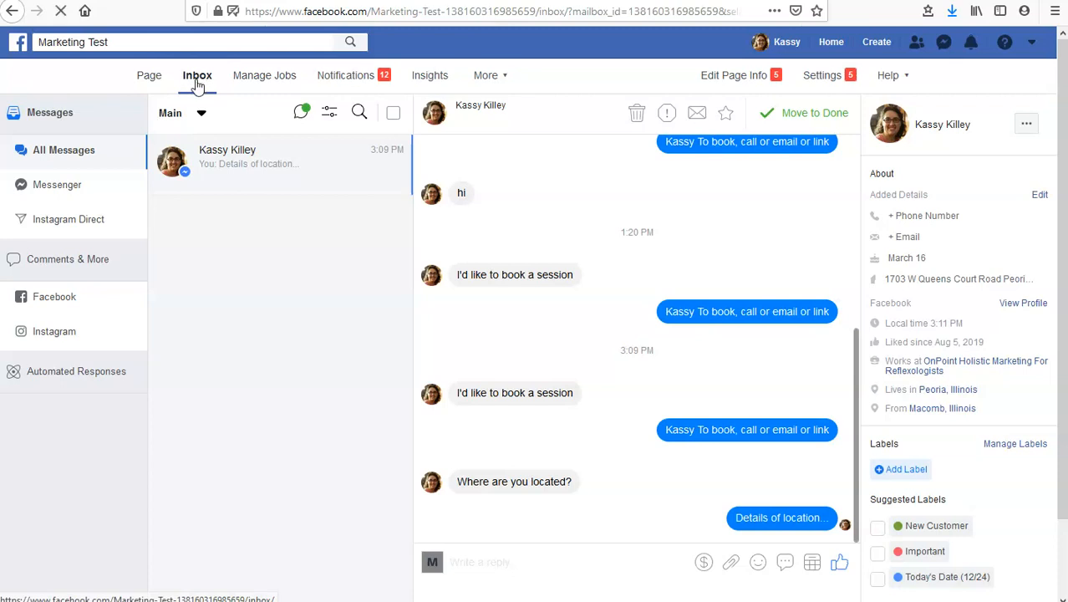
pyautogui.click(197, 82)
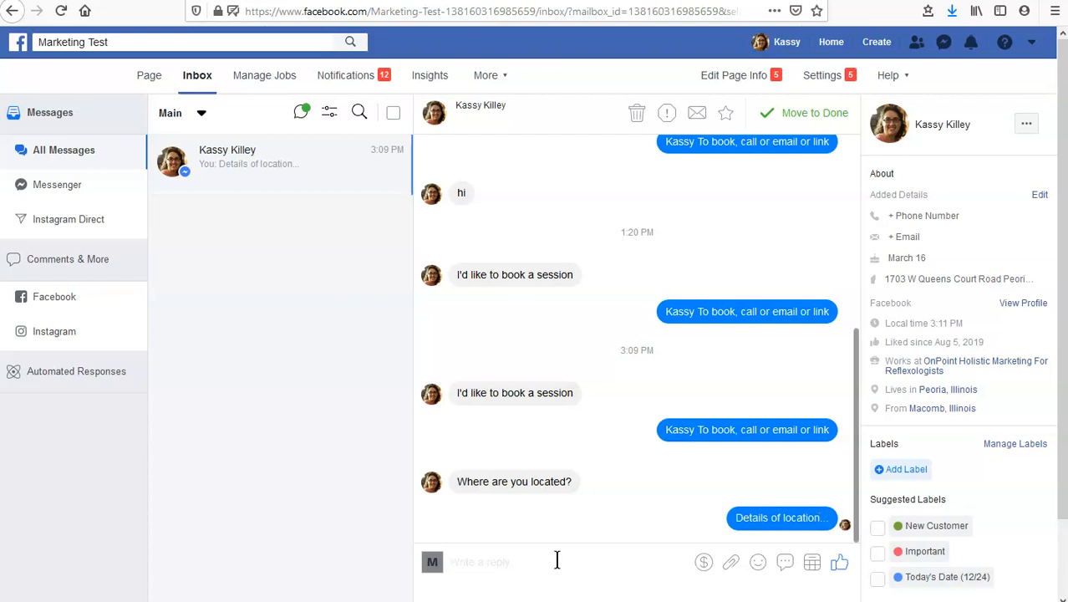
pyautogui.write('Ta')
pyautogui.write('hanks!')
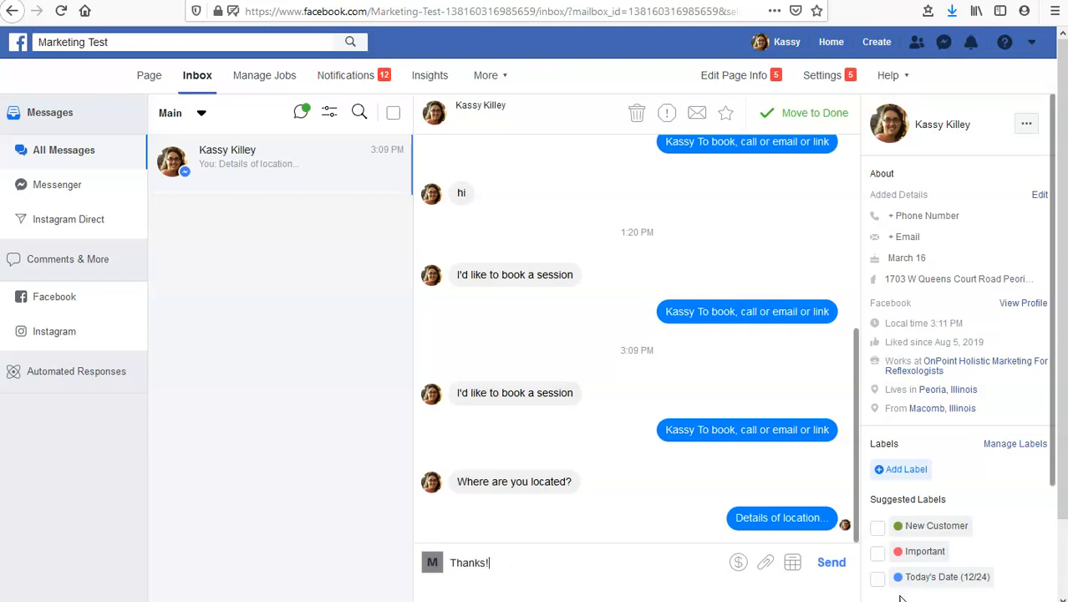
pyautogui.click(832, 563)
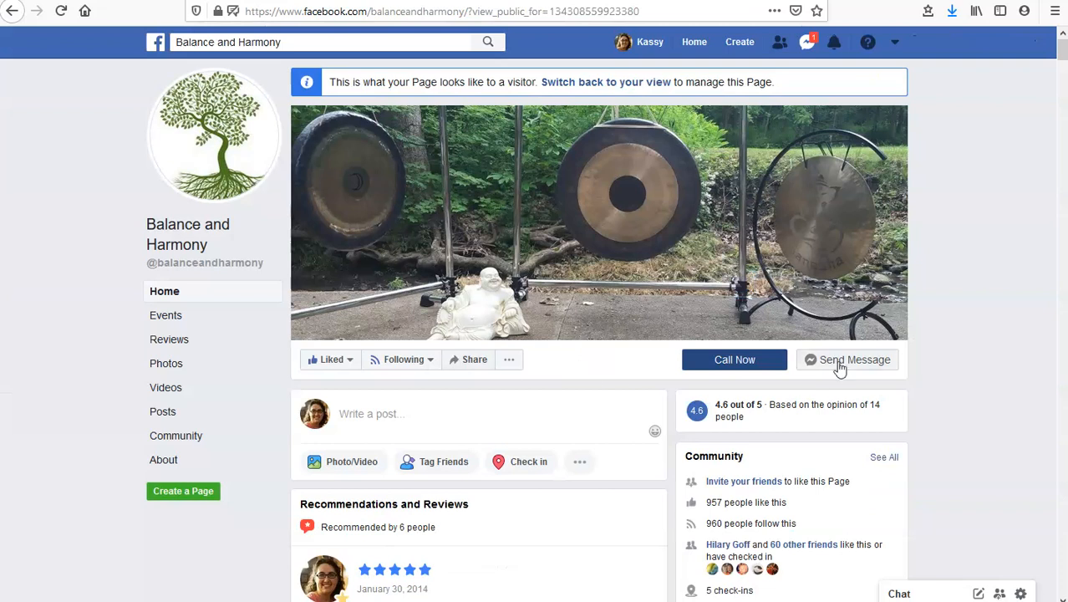
# Open a message to Balance and Harmony from its visitor view and send "questions"
pyautogui.click(839, 368)
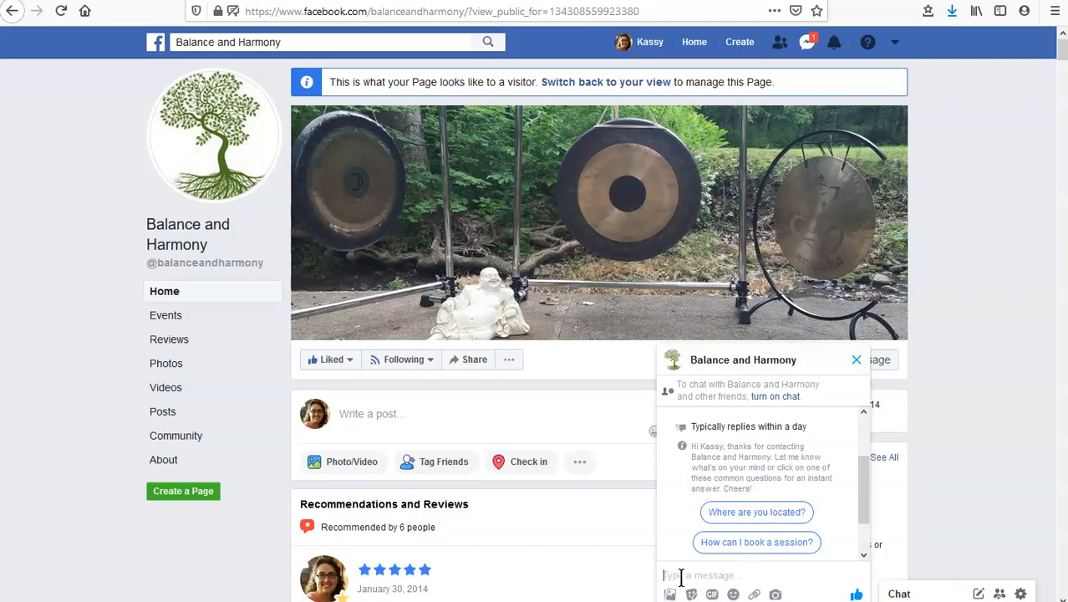
pyautogui.write('questions')
pyautogui.press('Return')
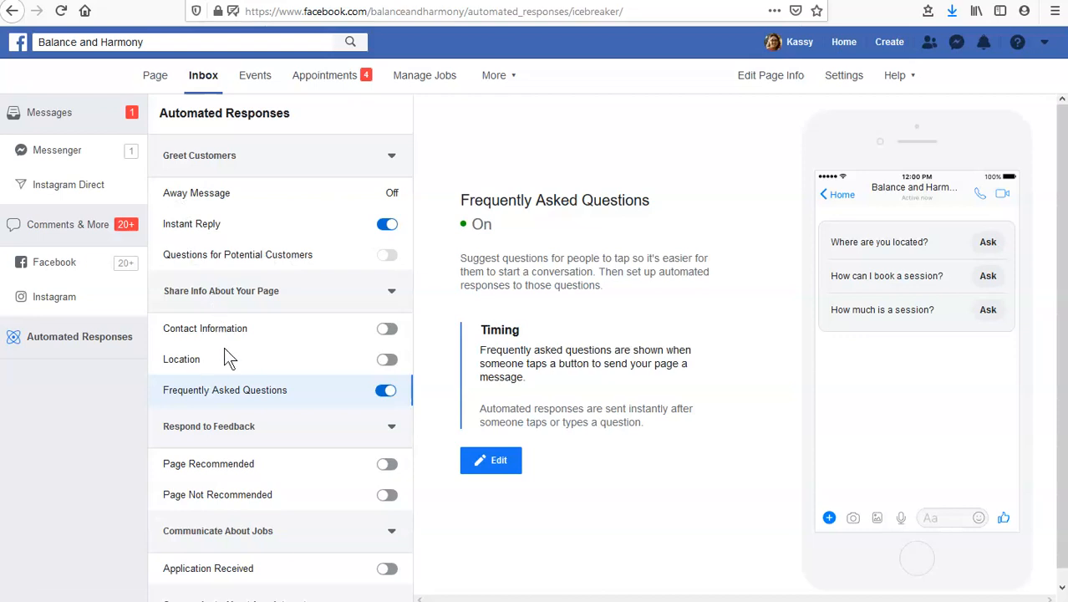
# Look through the list of automated responses and view the Instant Reply settings
pyautogui.scroll(-1, 260, 346)
pyautogui.scroll(-2, 259, 347)
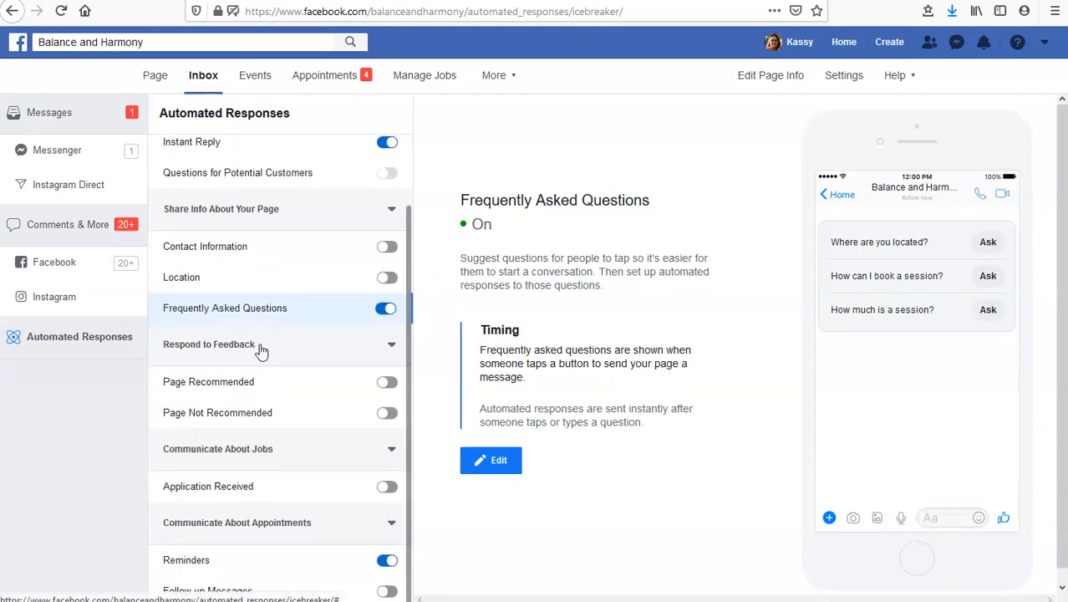
pyautogui.scroll(3, 159, 236)
pyautogui.click(159, 236)
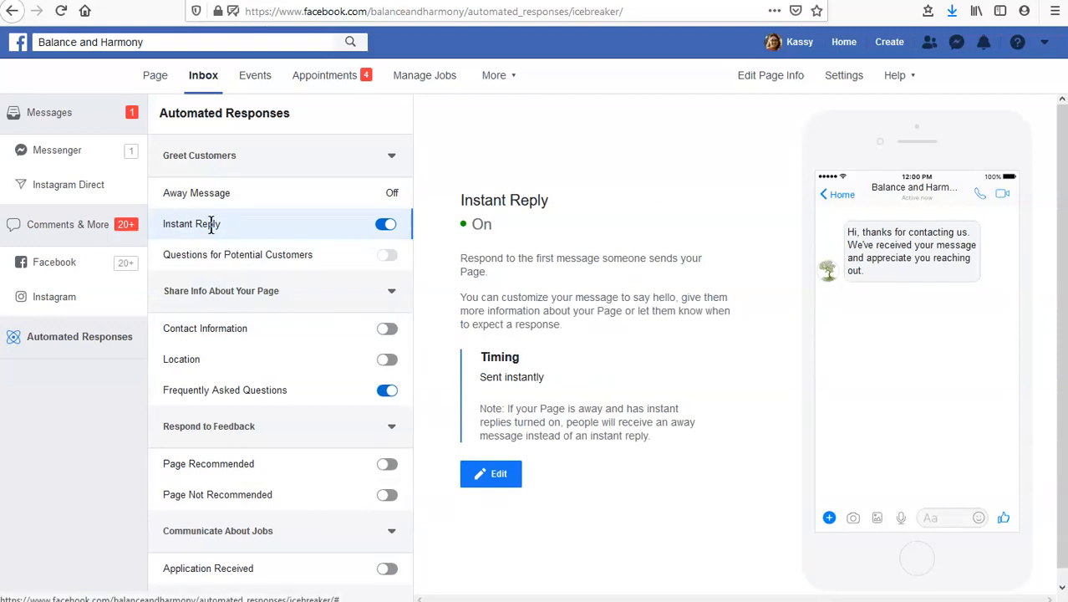
pyautogui.click(213, 253)
pyautogui.click(175, 223)
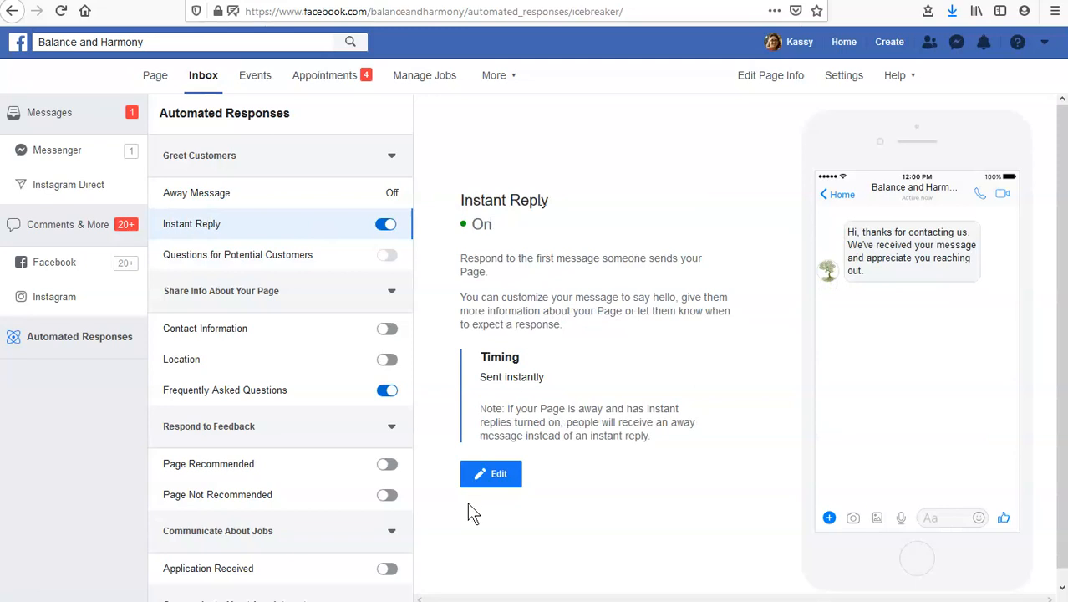
# Edit the Instant Reply message, replacing the [Business name] placeholder with "Balance and Harmony", and save the message
pyautogui.click(502, 475)
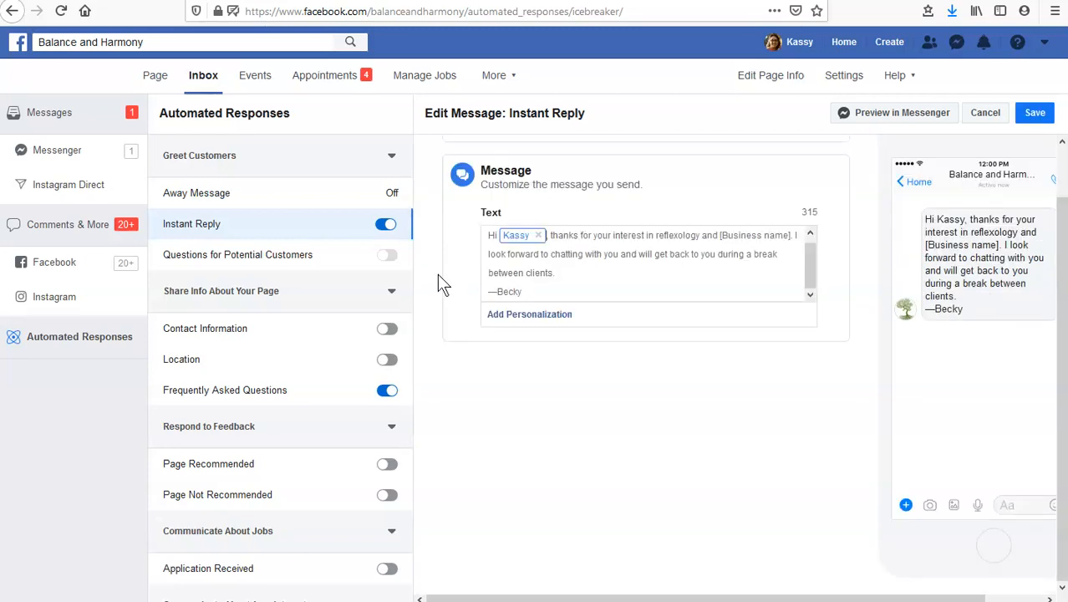
pyautogui.click(547, 236)
pyautogui.write(',')
pyautogui.moveTo(722, 238); pyautogui.dragTo(788, 231)
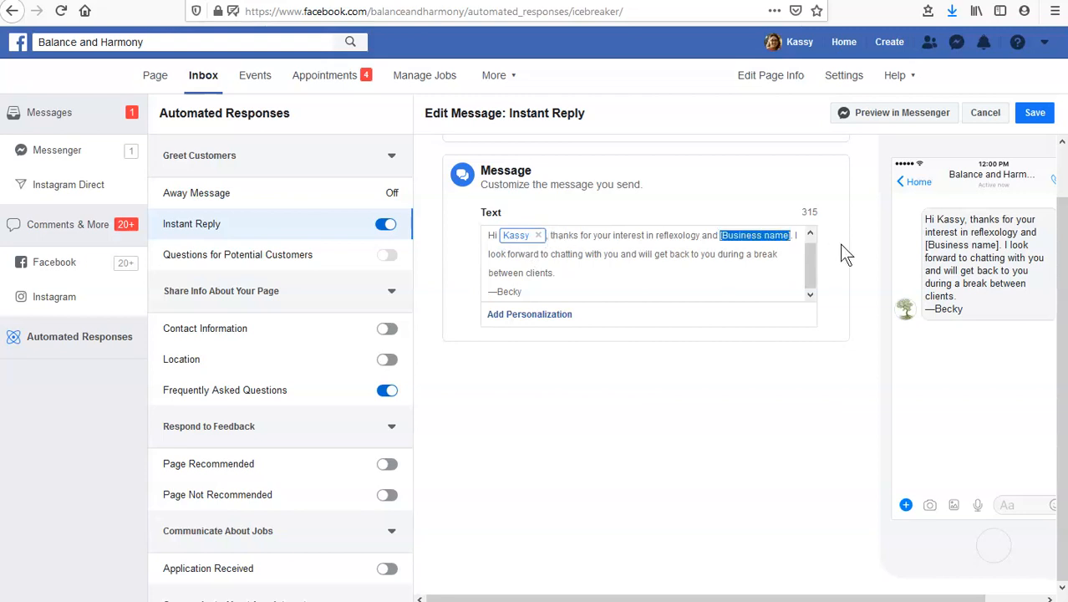
pyautogui.write('Balance and Harmon')
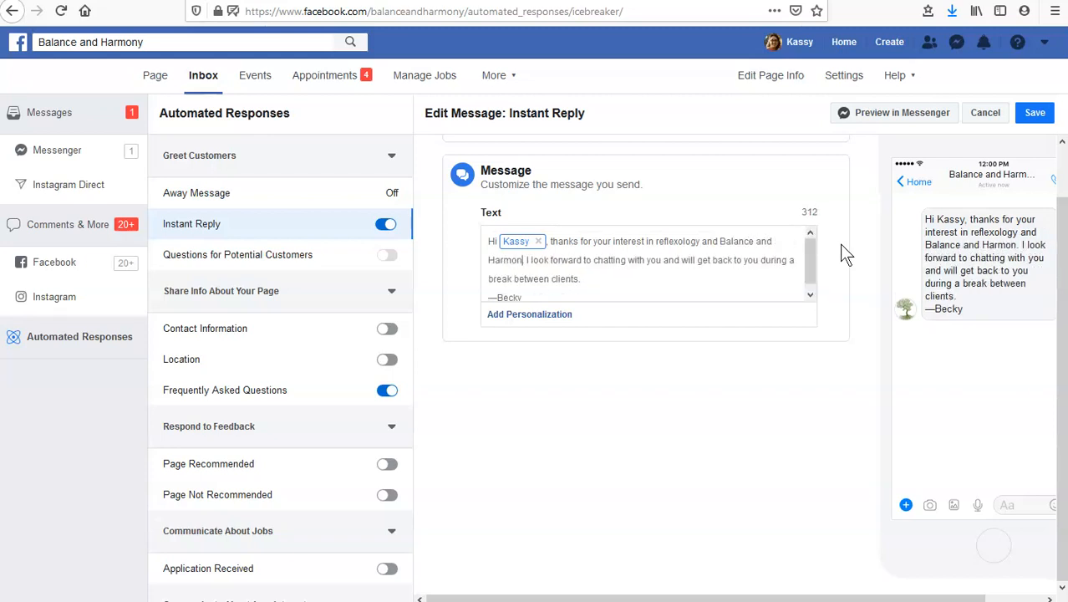
pyautogui.scroll(-1, 504, 288)
pyautogui.write('y')
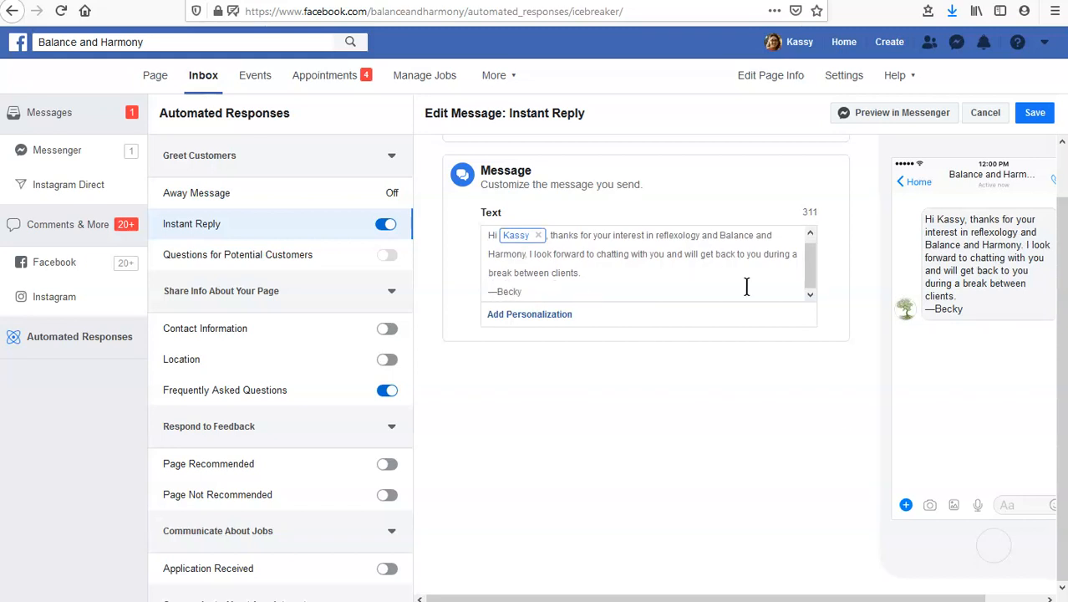
pyautogui.click(1034, 114)
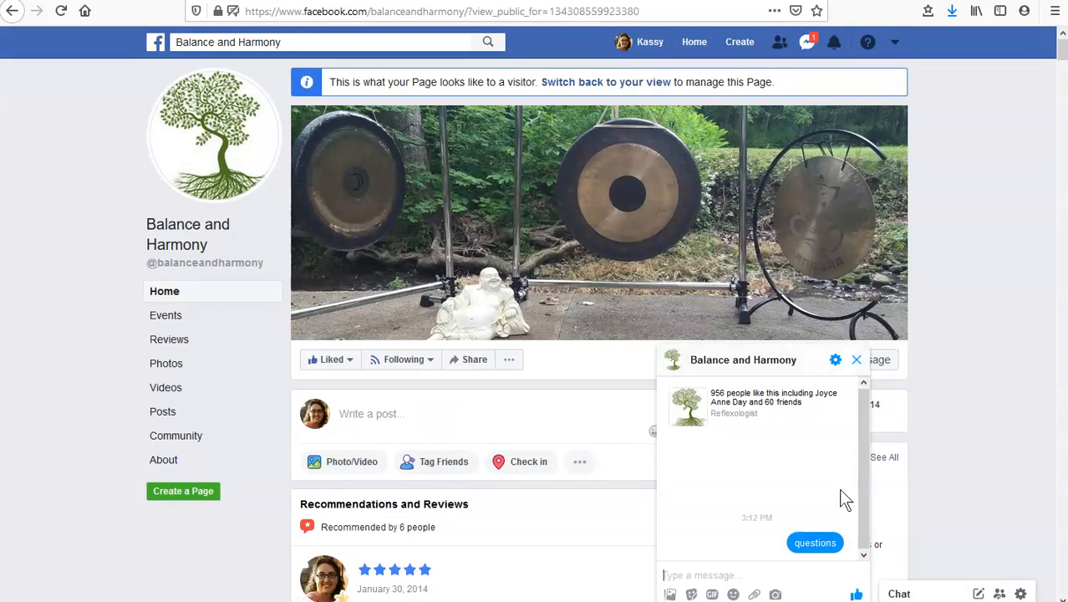
# Switch to the page's visitor view and delete the existing chat conversation with Balance and Harmony
pyautogui.click(835, 360)
pyautogui.click(902, 515)
pyautogui.click(643, 276)
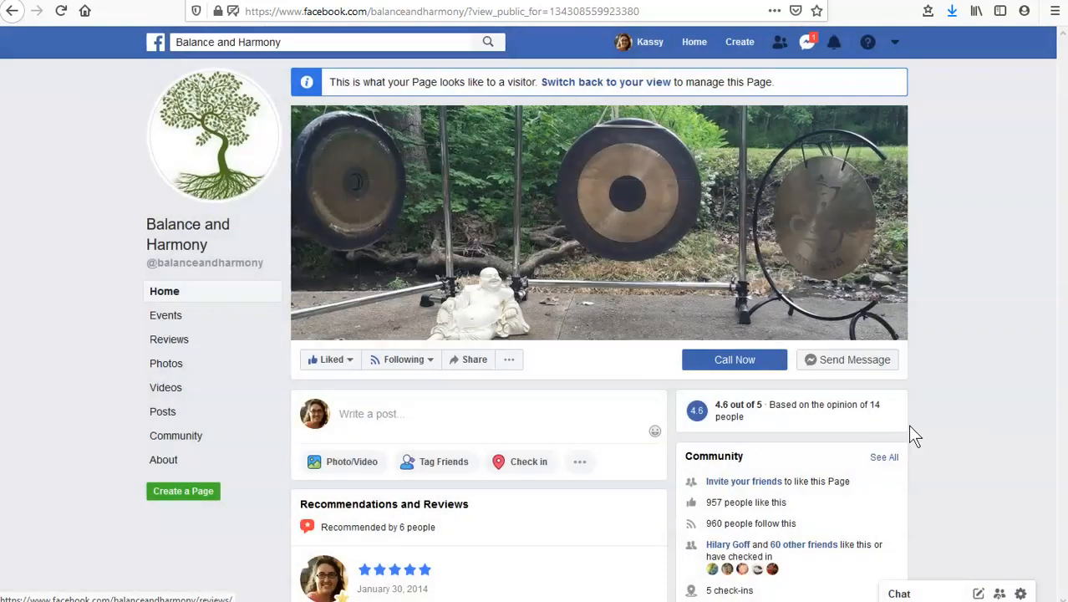
# Start a new message to Balance and Harmony and send "question" to test the Instant Reply
pyautogui.click(869, 363)
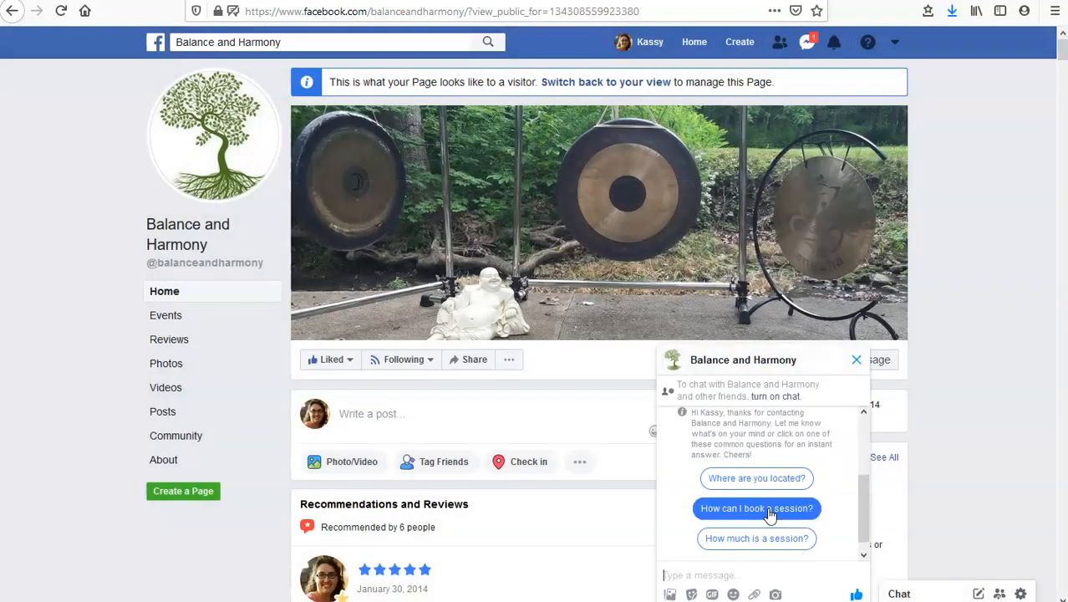
pyautogui.write('question')
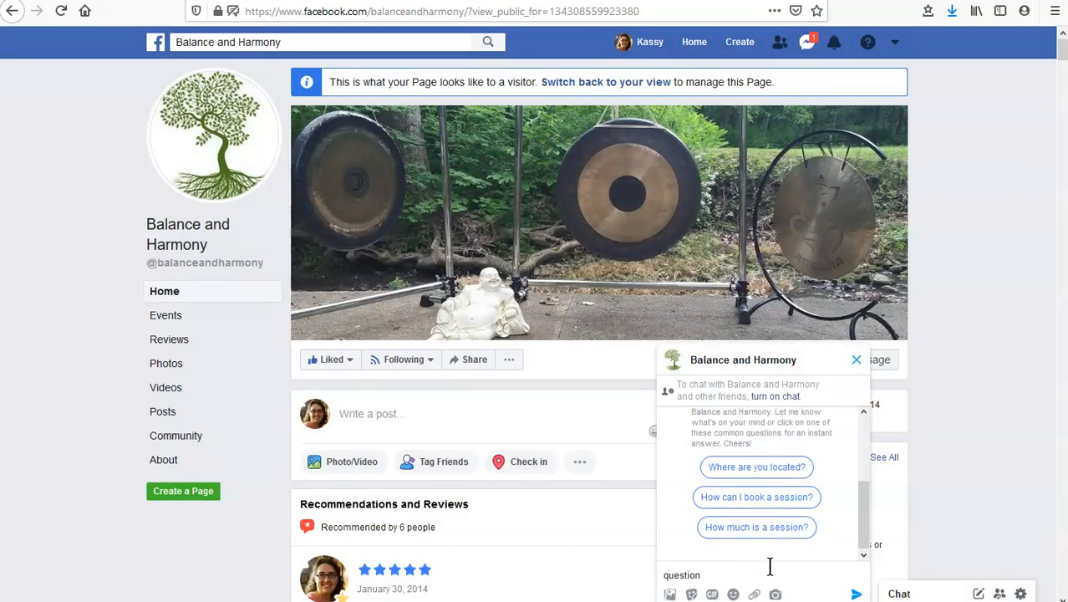
pyautogui.click(856, 595)
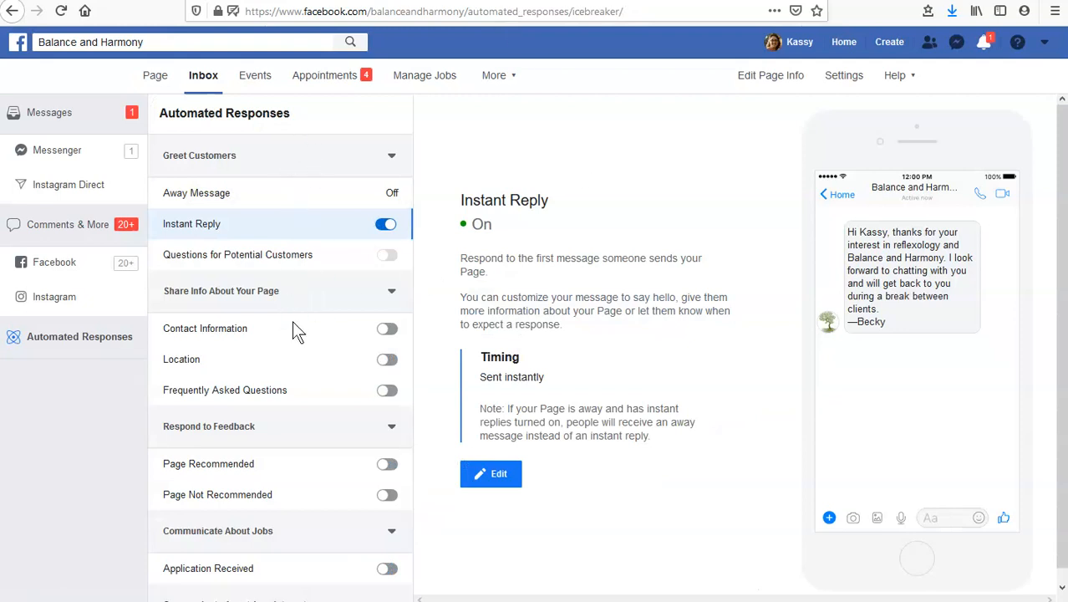
# Return to the page's automated responses, look through the list and view the Away Message settings
pyautogui.scroll(-1, 294, 393)
pyautogui.scroll(-1, 295, 396)
pyautogui.scroll(2, 294, 396)
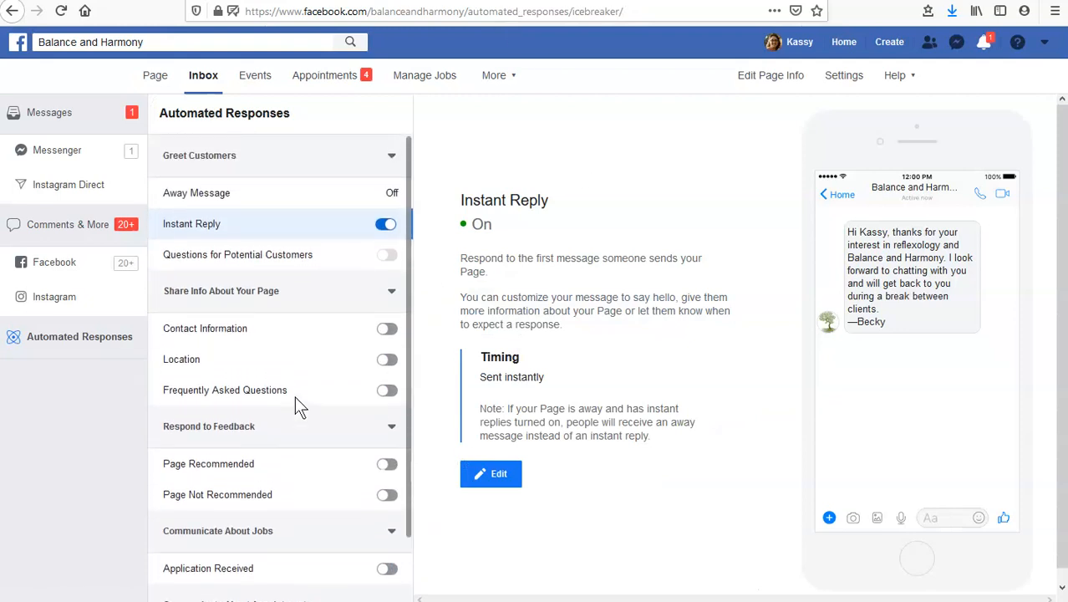
pyautogui.click(247, 197)
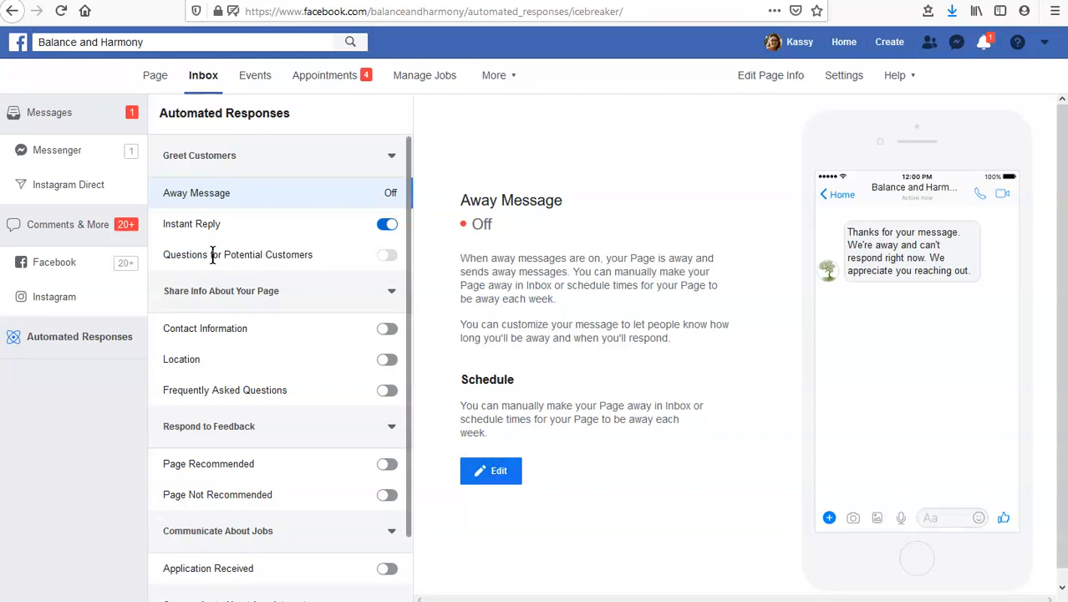
# Compare the Page Recommended and Page Not Recommended automated responses under Respond to Feedback
pyautogui.scroll(-2, 212, 315)
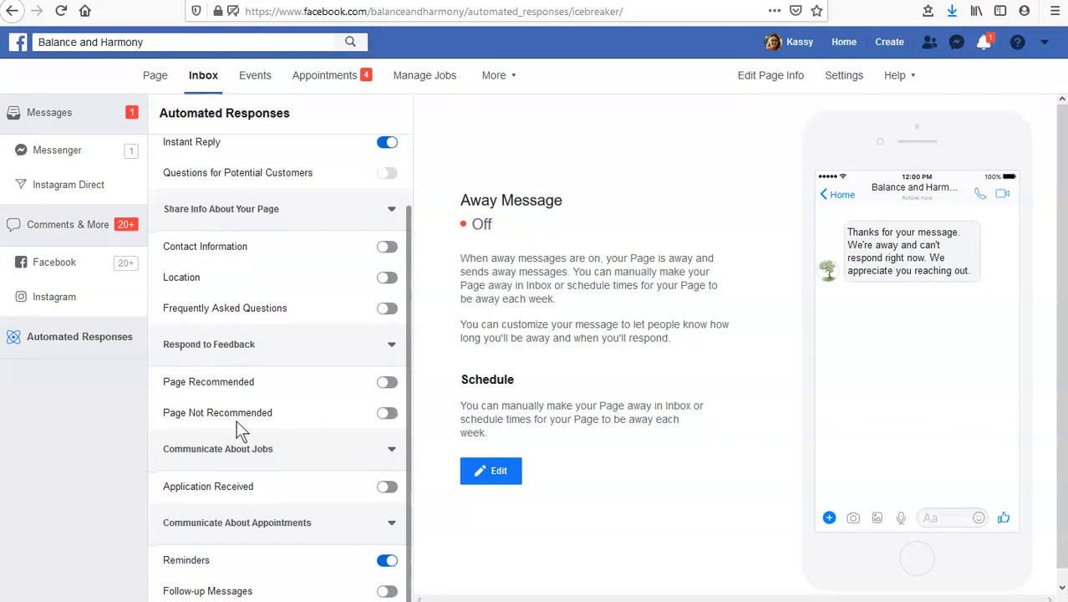
pyautogui.click(212, 382)
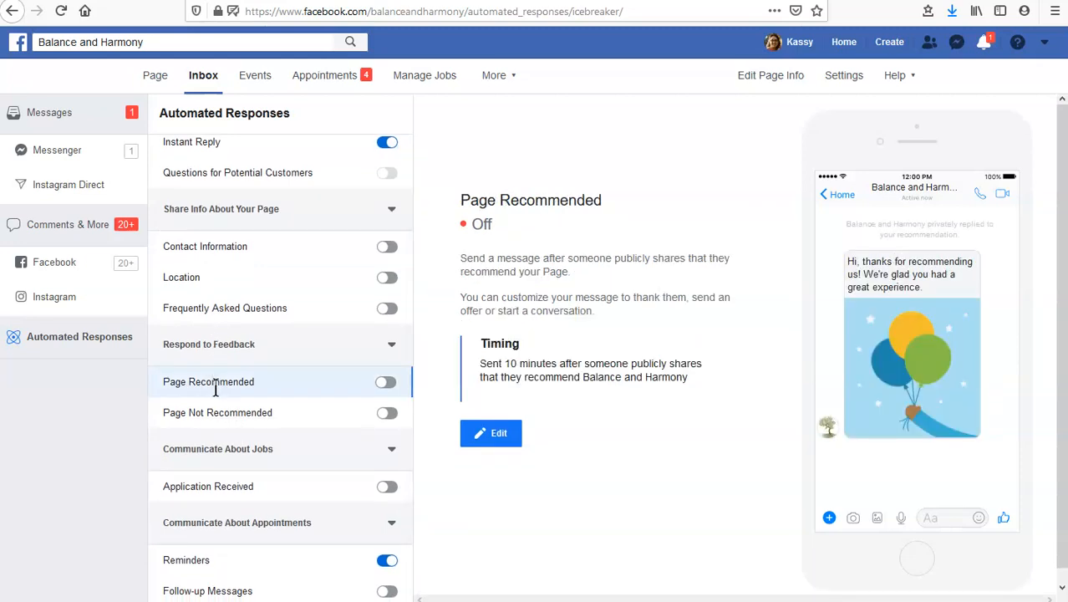
pyautogui.click(210, 412)
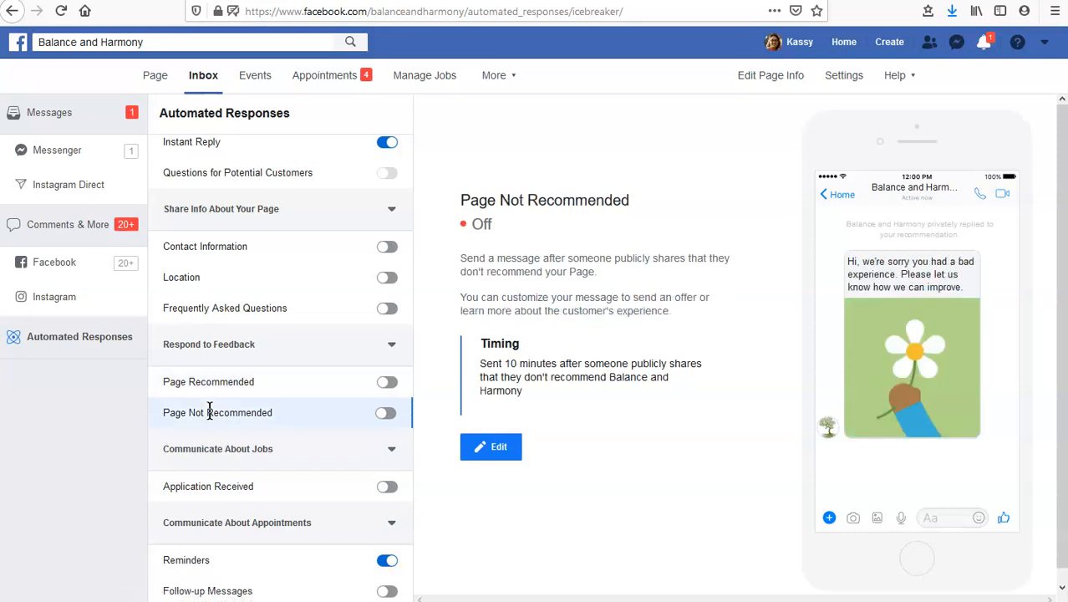
pyautogui.click(218, 377)
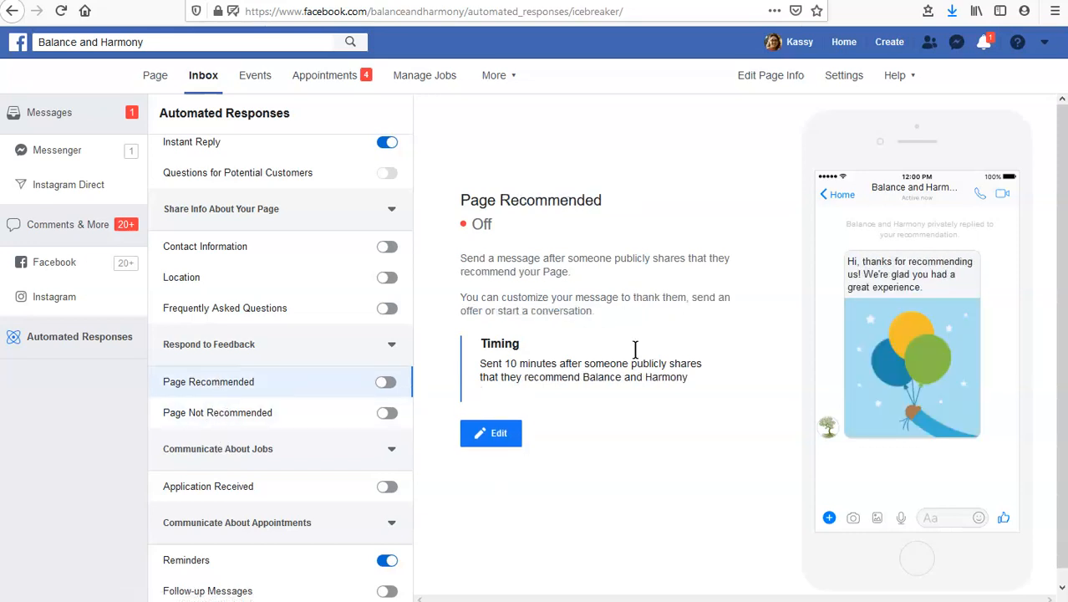
pyautogui.click(281, 416)
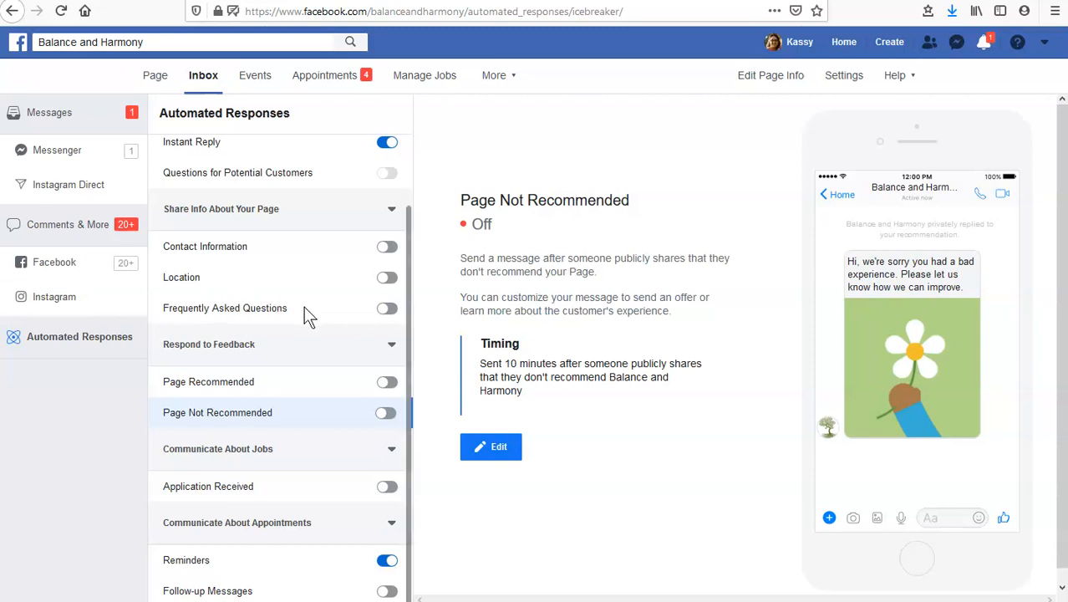
# Open the Instant Reply message for editing, review its text, and return to the page's visitor view
pyautogui.scroll(1, 310, 316)
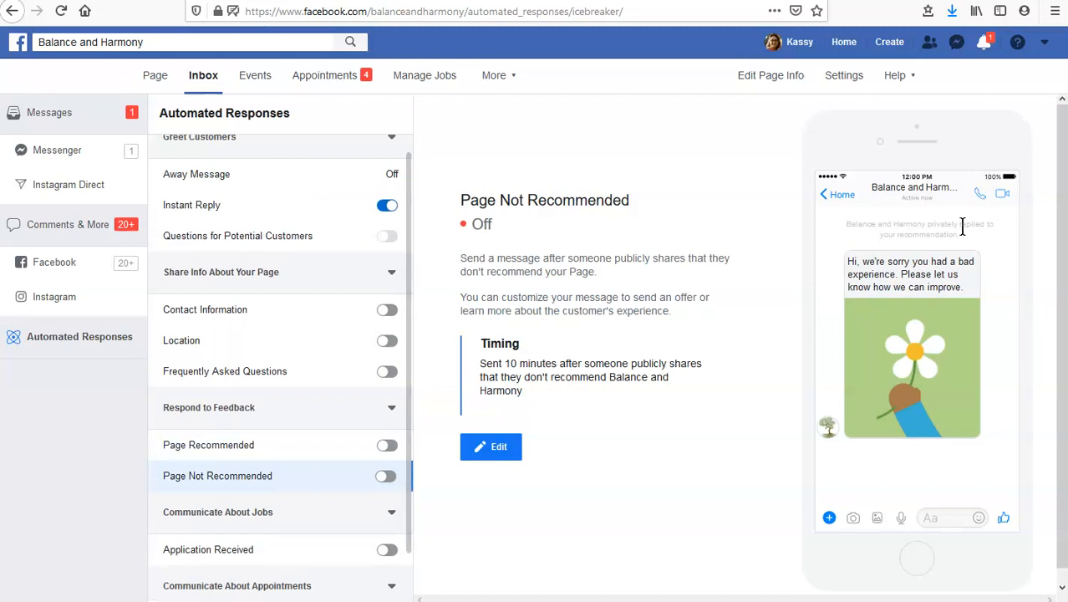
pyautogui.scroll(1, 224, 243)
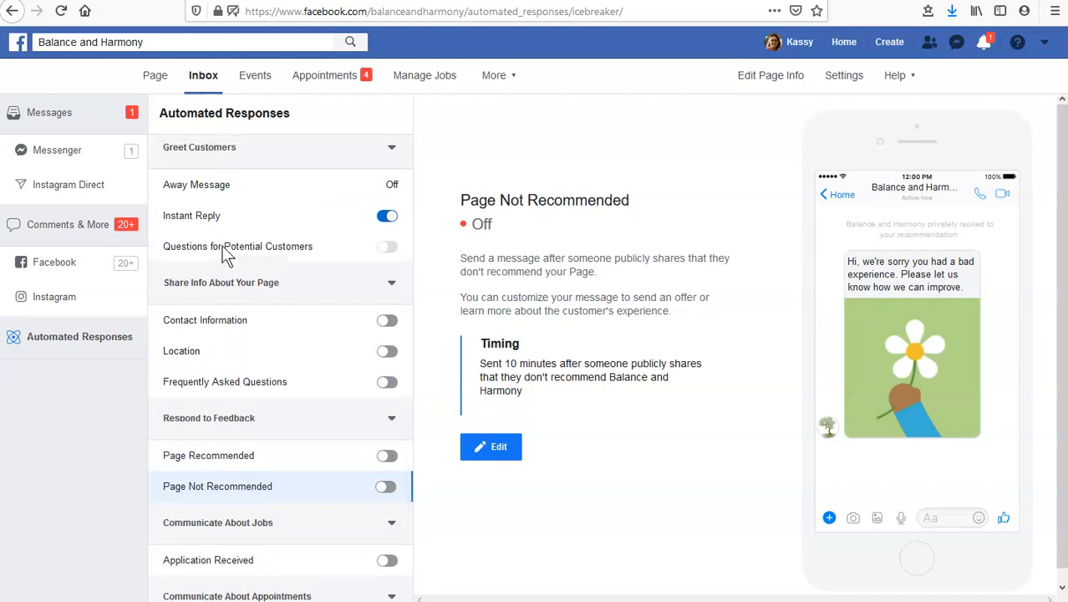
pyautogui.click(184, 222)
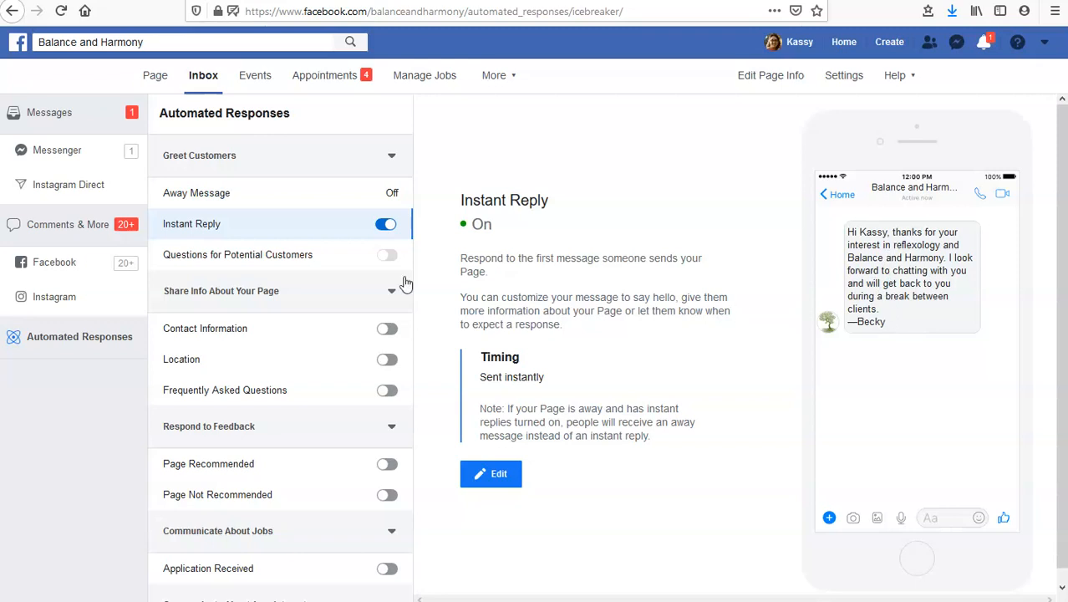
pyautogui.click(486, 473)
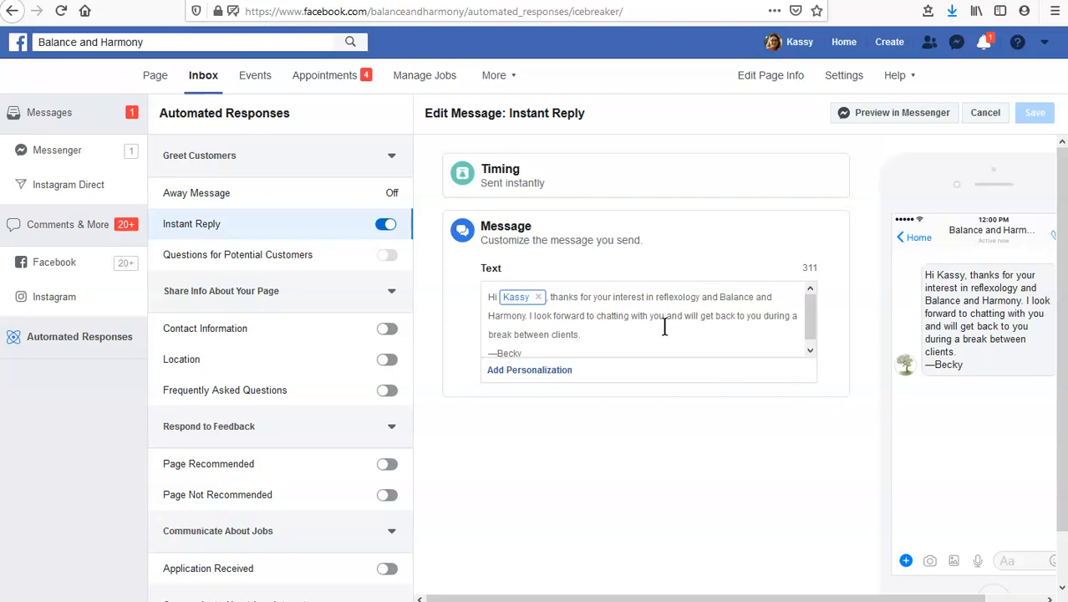
pyautogui.click(579, 332)
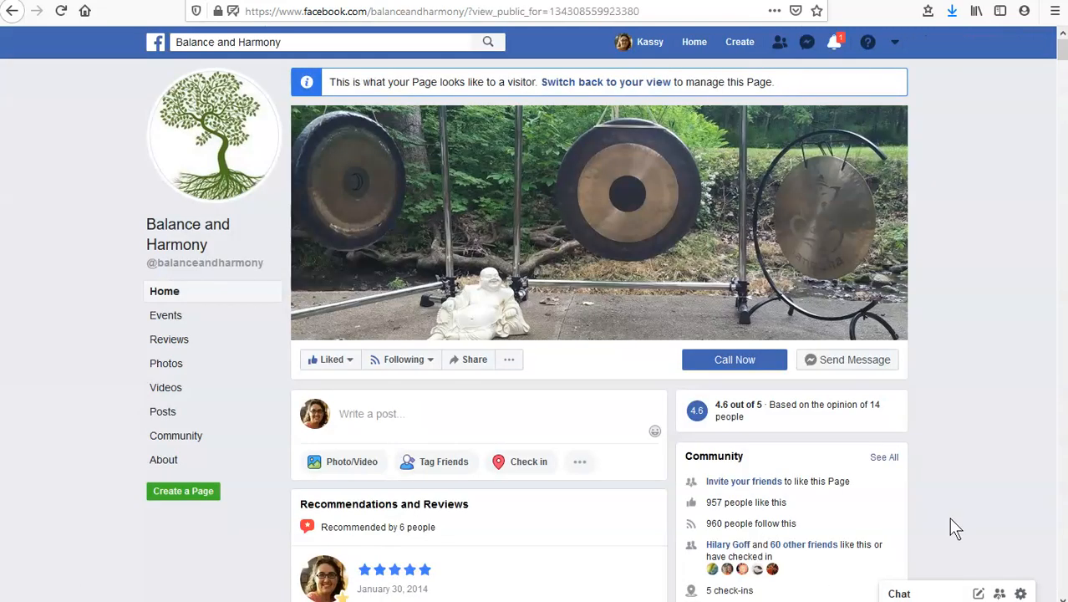
pyautogui.moveTo(755, 368)
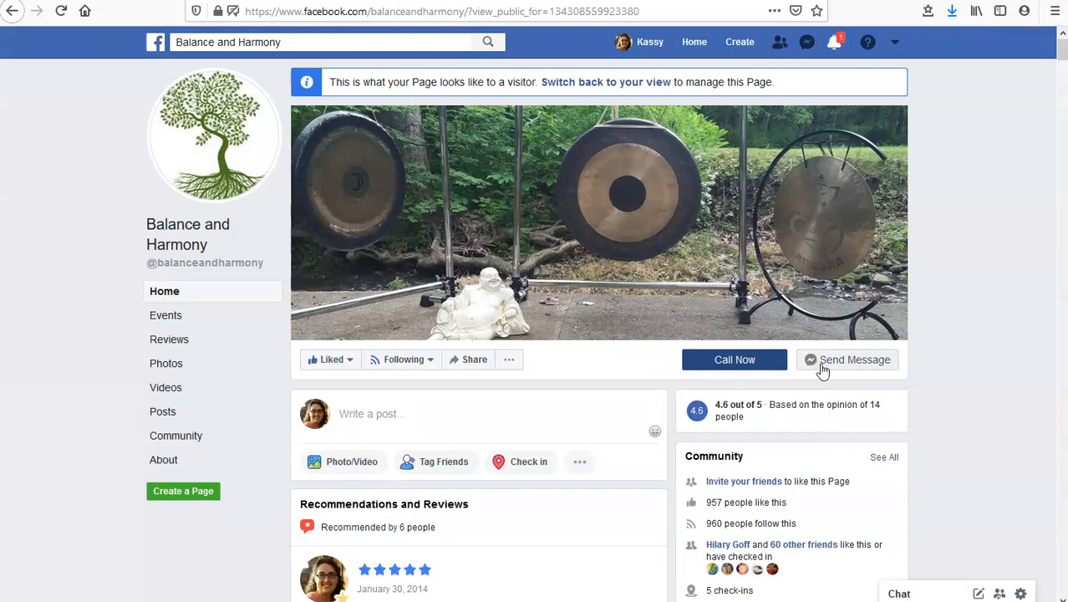